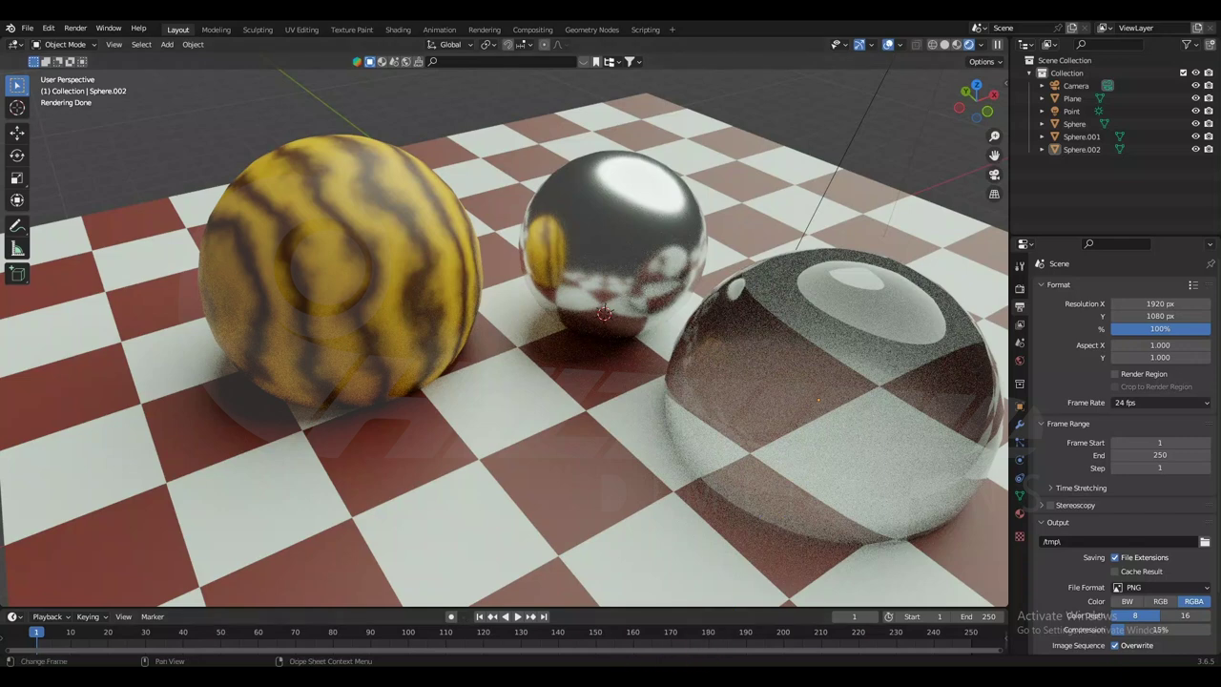
Add a new camera, Camera.001, with Shift+A and place it above-left of the spheres.
key(shift+a)
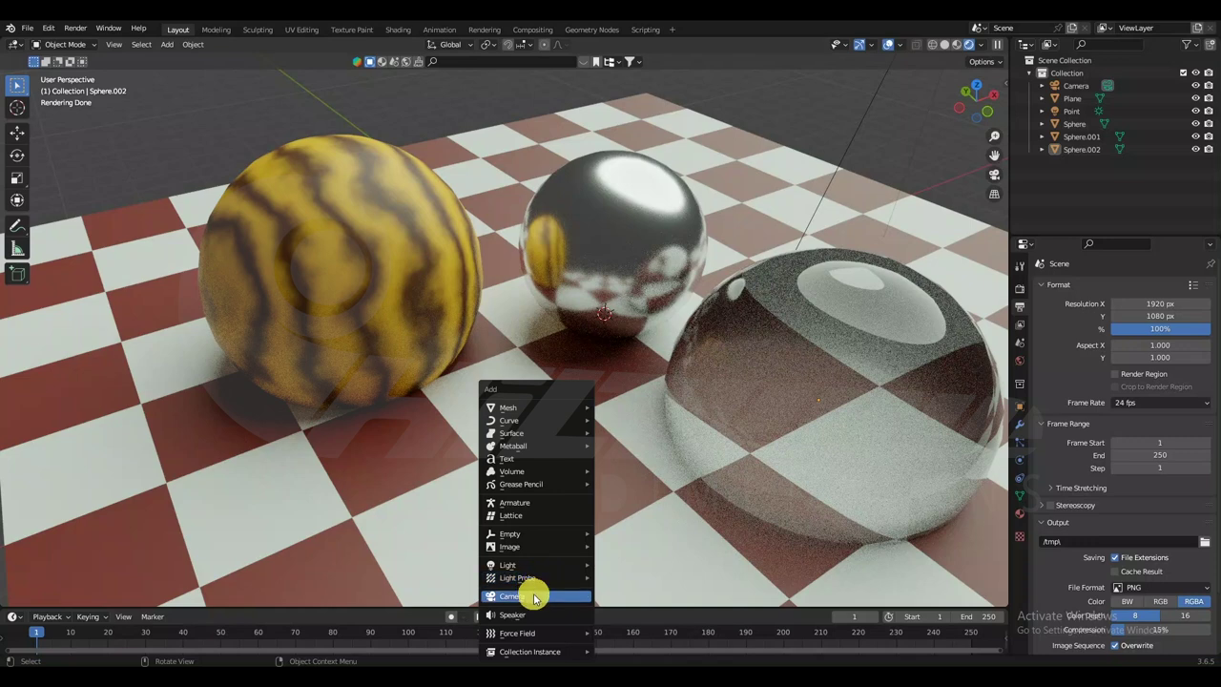
click(535, 598)
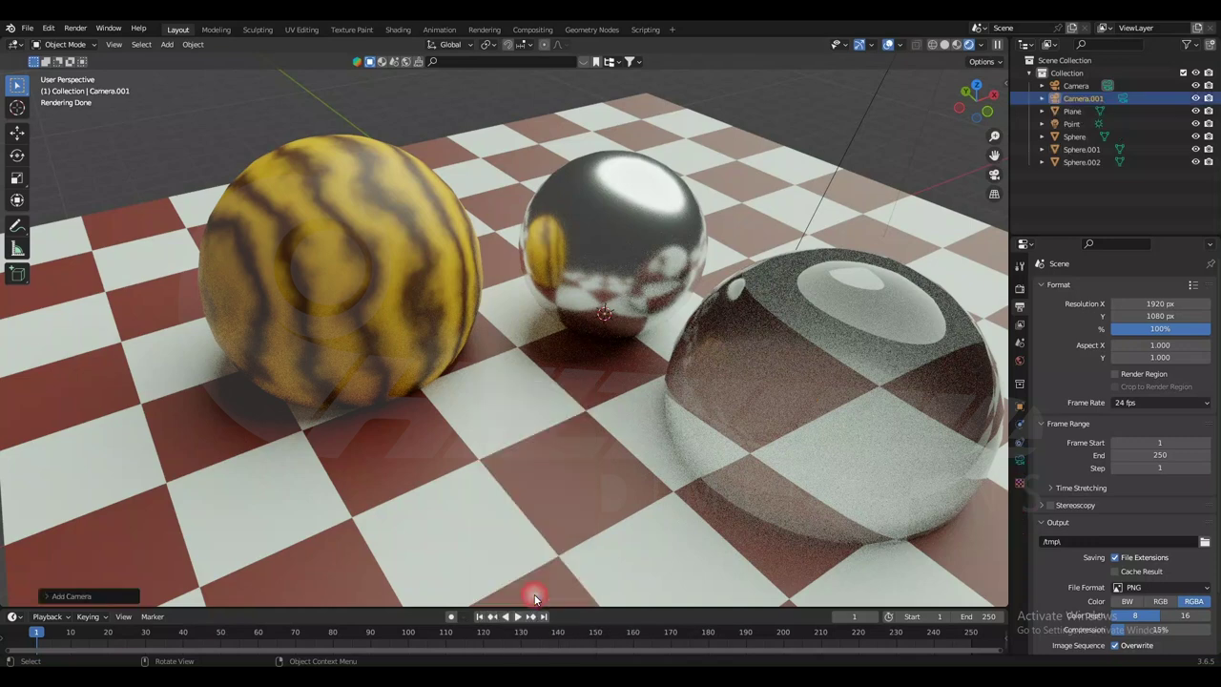
key(g)
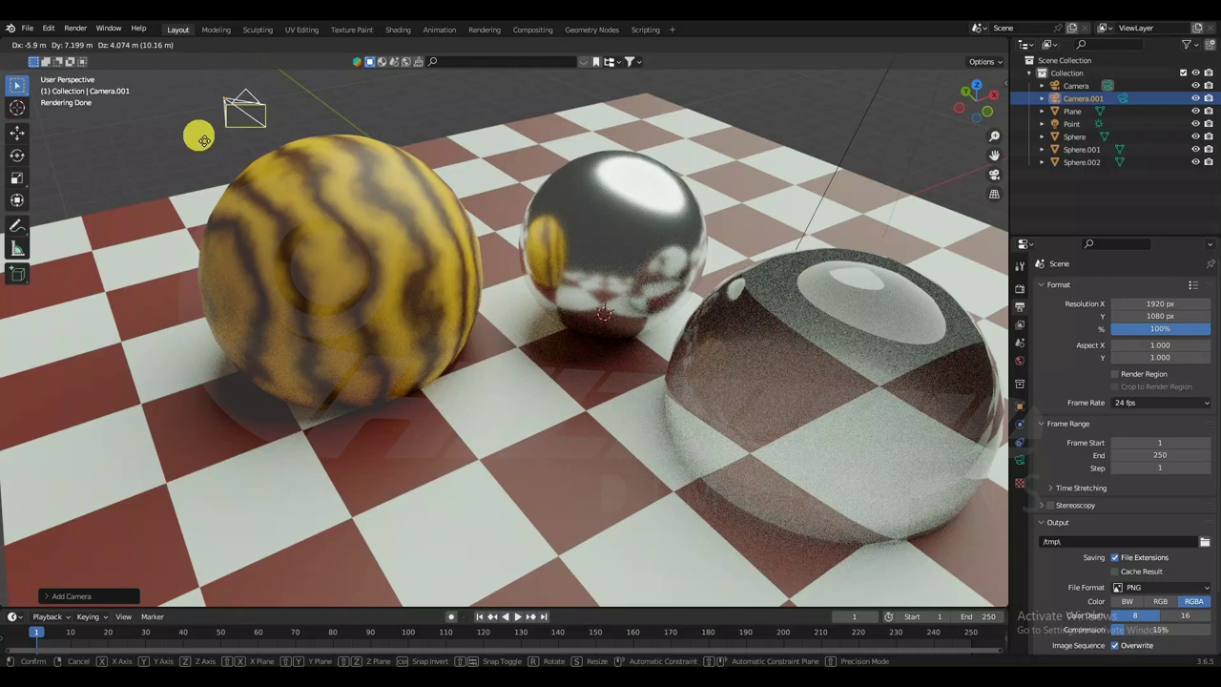
click(199, 134)
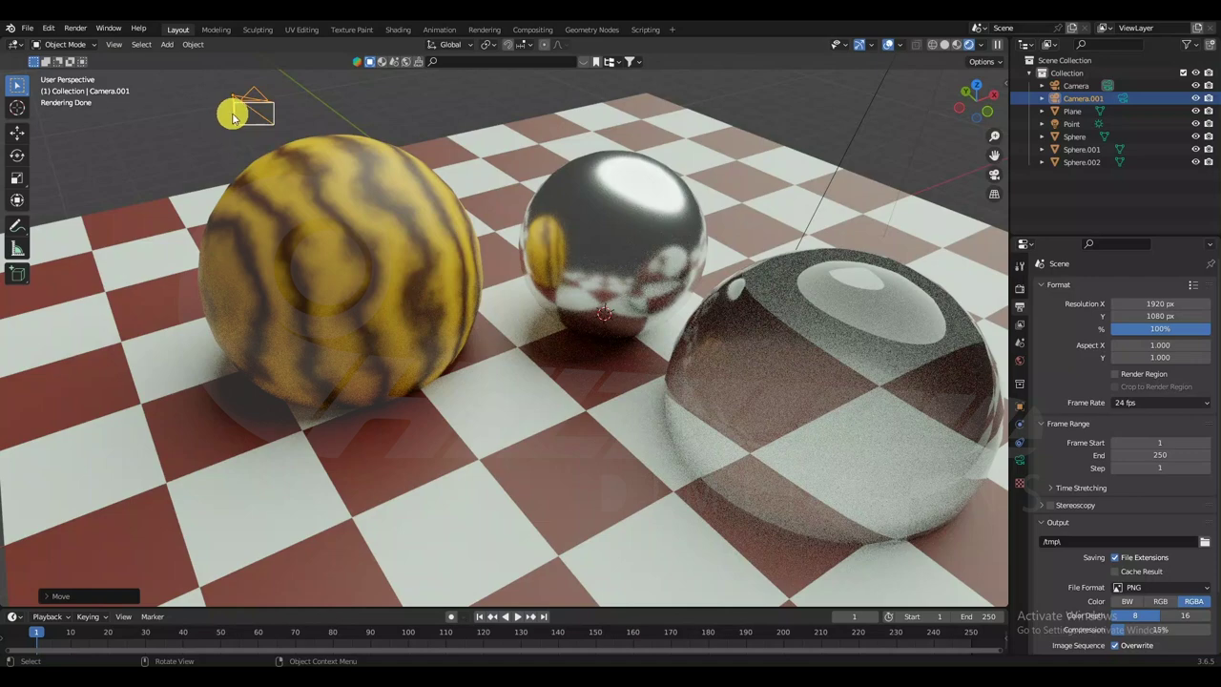
Move and aim Camera.001 from its own view to X -5.7068, Y -0.85681, Z 4.1221 m, framing the chrome and glass spheres.
key(ctrl+KP_0)
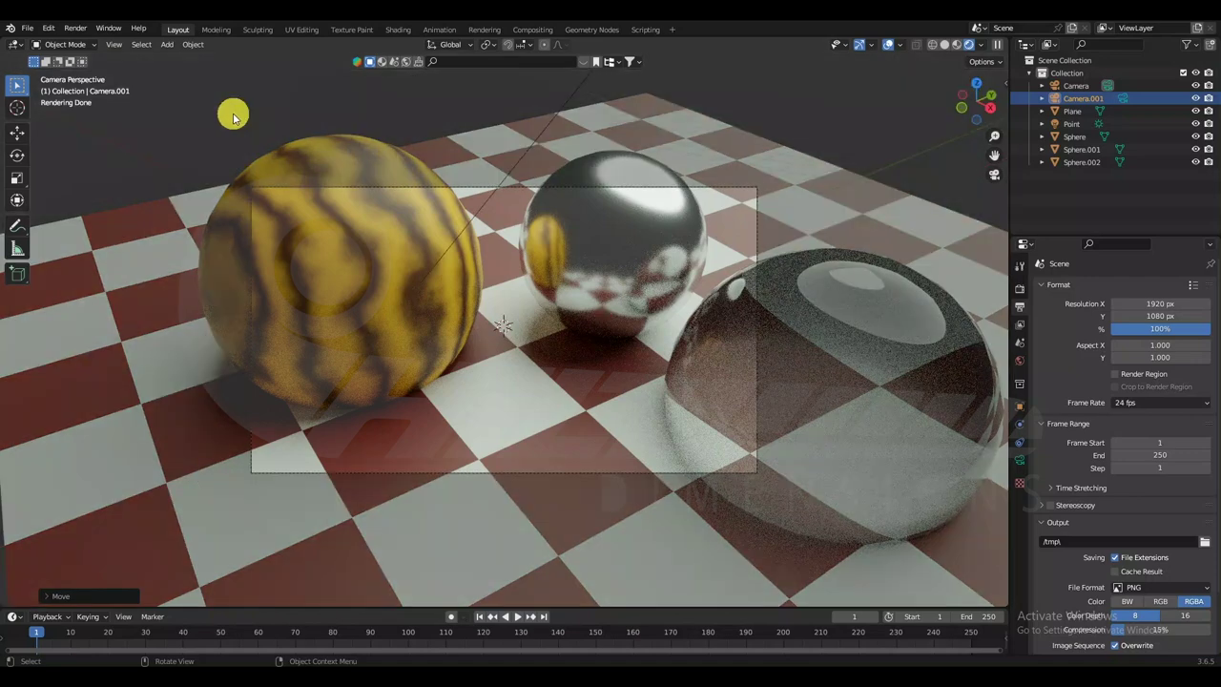
key(g)
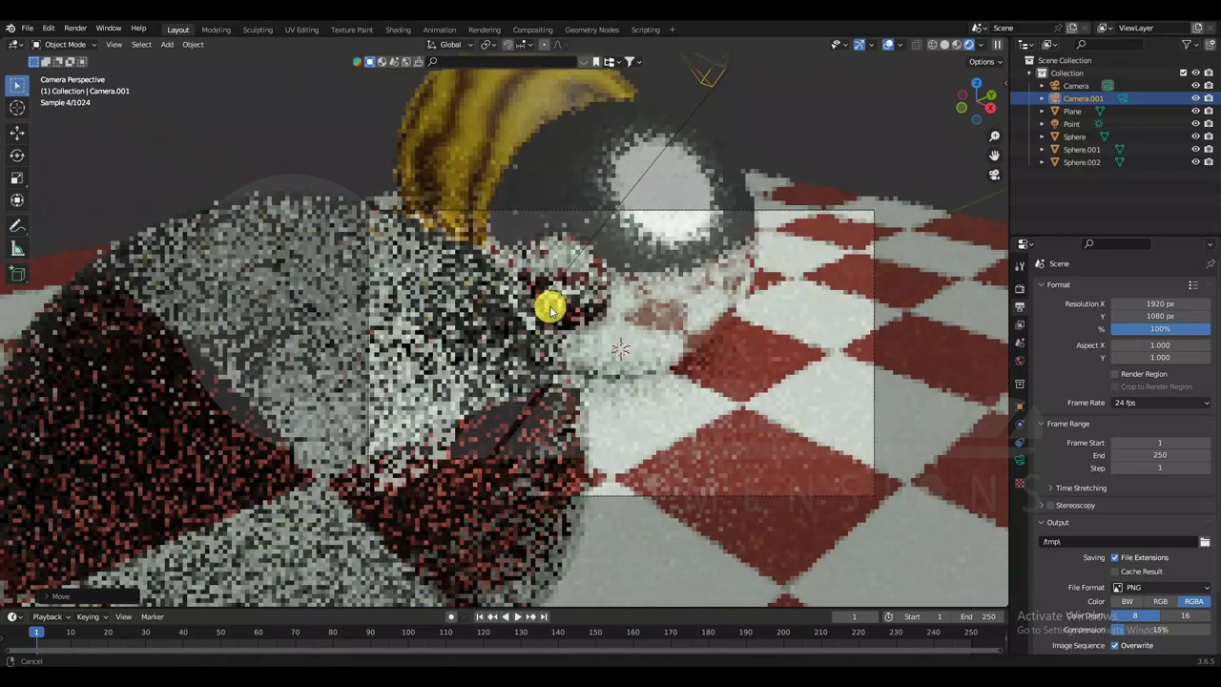
click(550, 308)
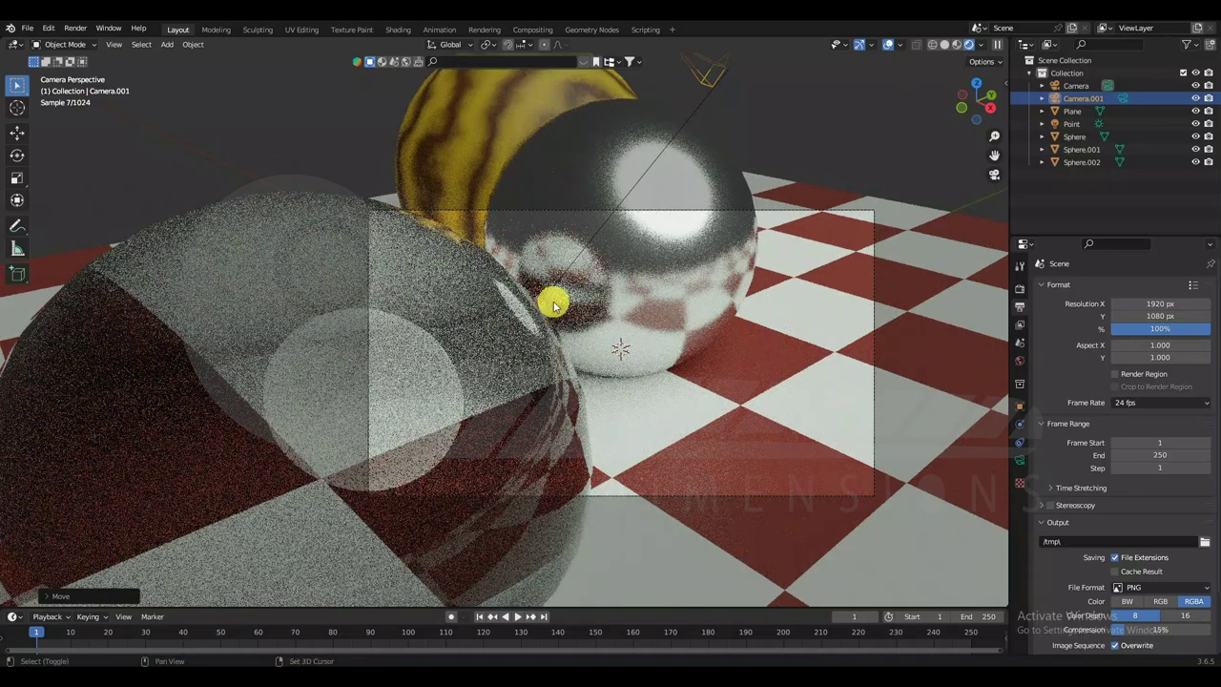
key(g)
click(650, 341)
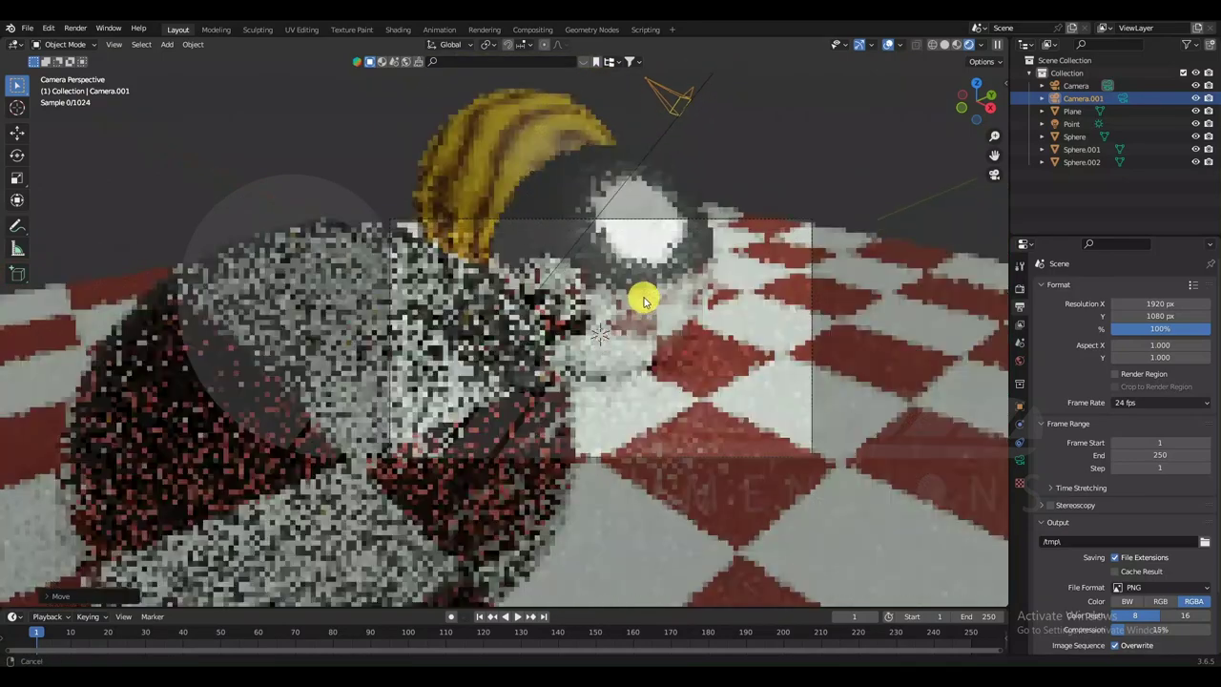
scroll(650, 342, up, 3)
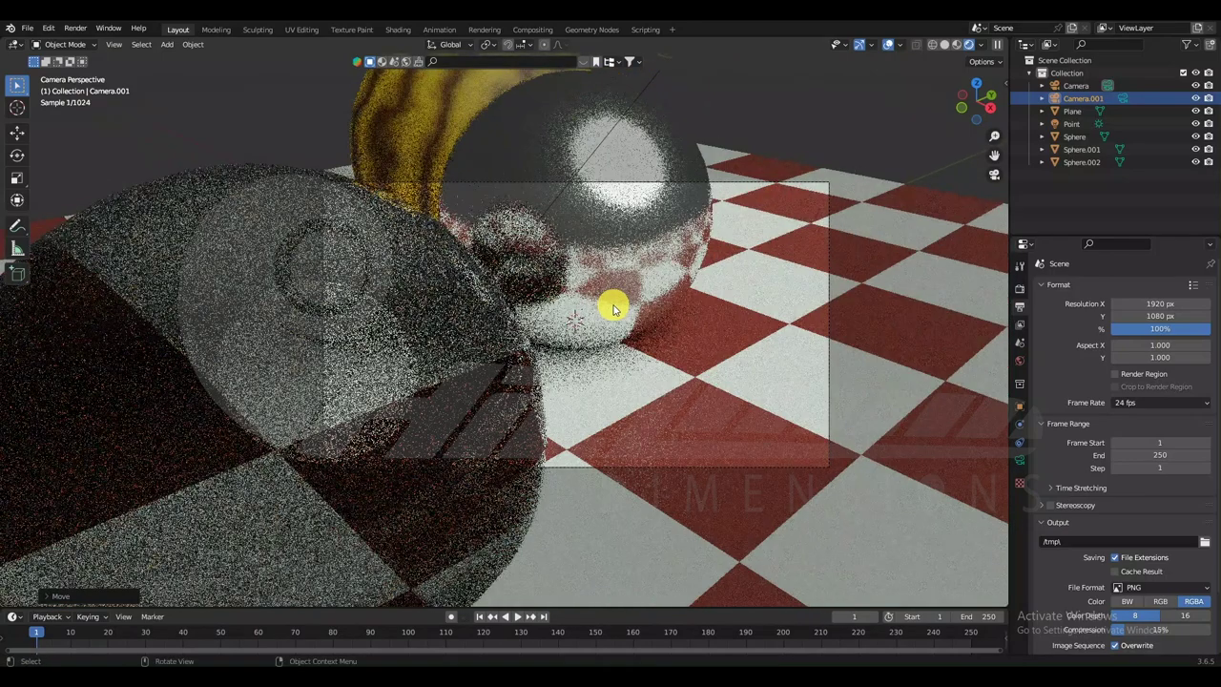
scroll(694, 327, up, 2)
mouse_move(696, 326)
shift+middle_down()
mouse_move(588, 313)
mouse_move(541, 339)
shift+middle_up()
Enable View Lock > Camera to View in the sidebar's View tab.
key(n)
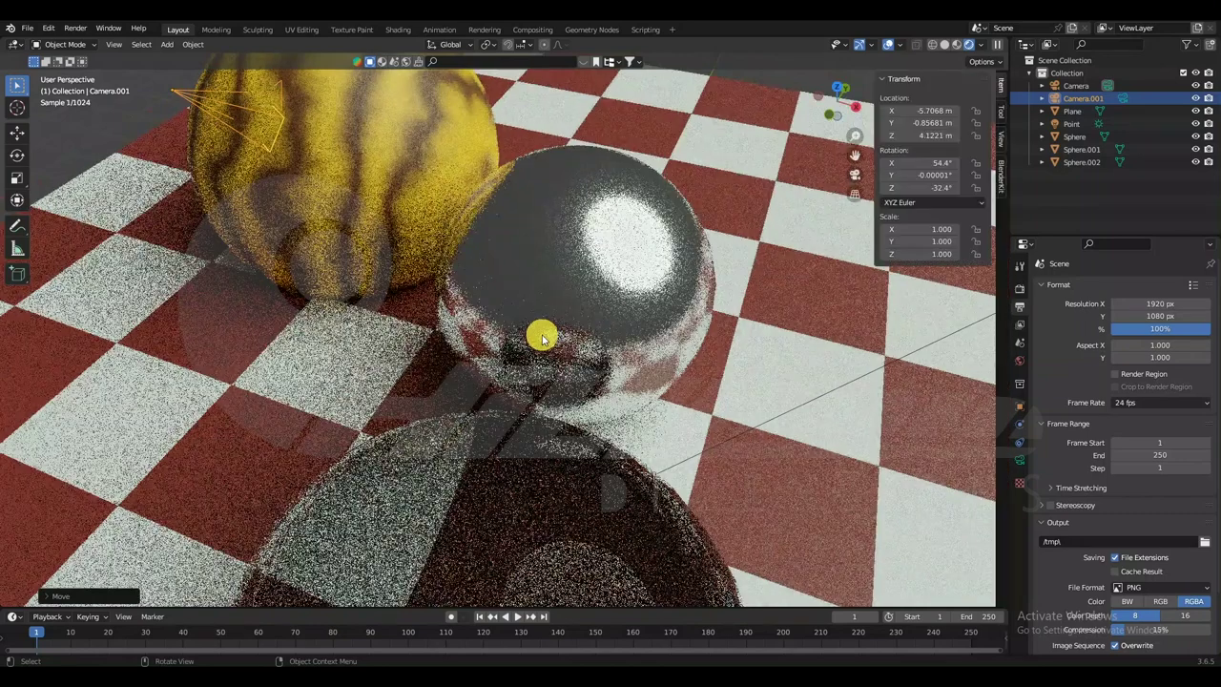
click(1001, 139)
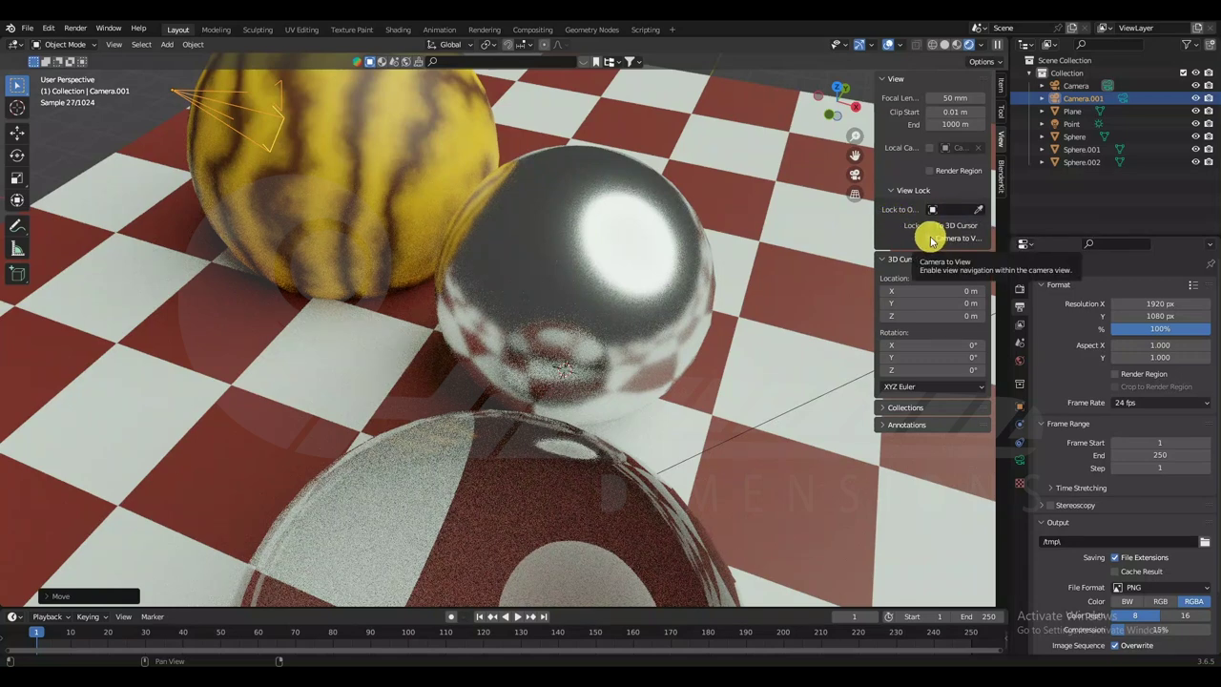
click(930, 239)
Reframe the locked camera from higher up to show all three spheres on the checkered floor.
key(KP_0)
scroll(321, 223, up, 3)
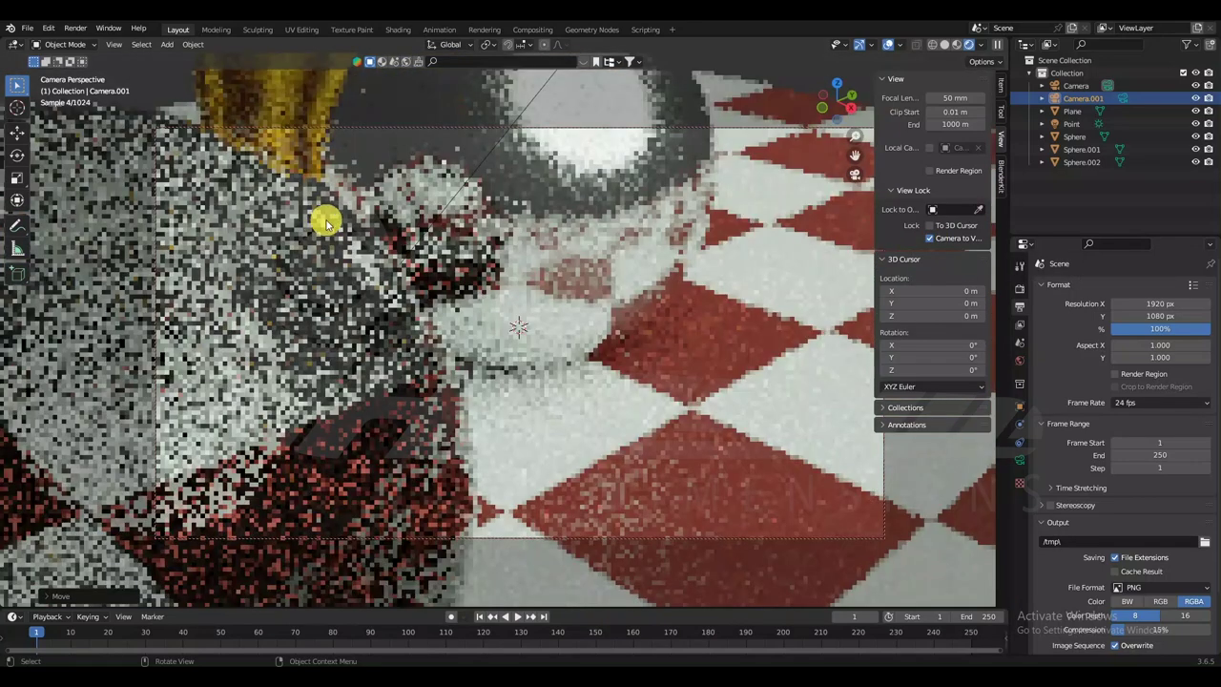
scroll(324, 222, down, 2)
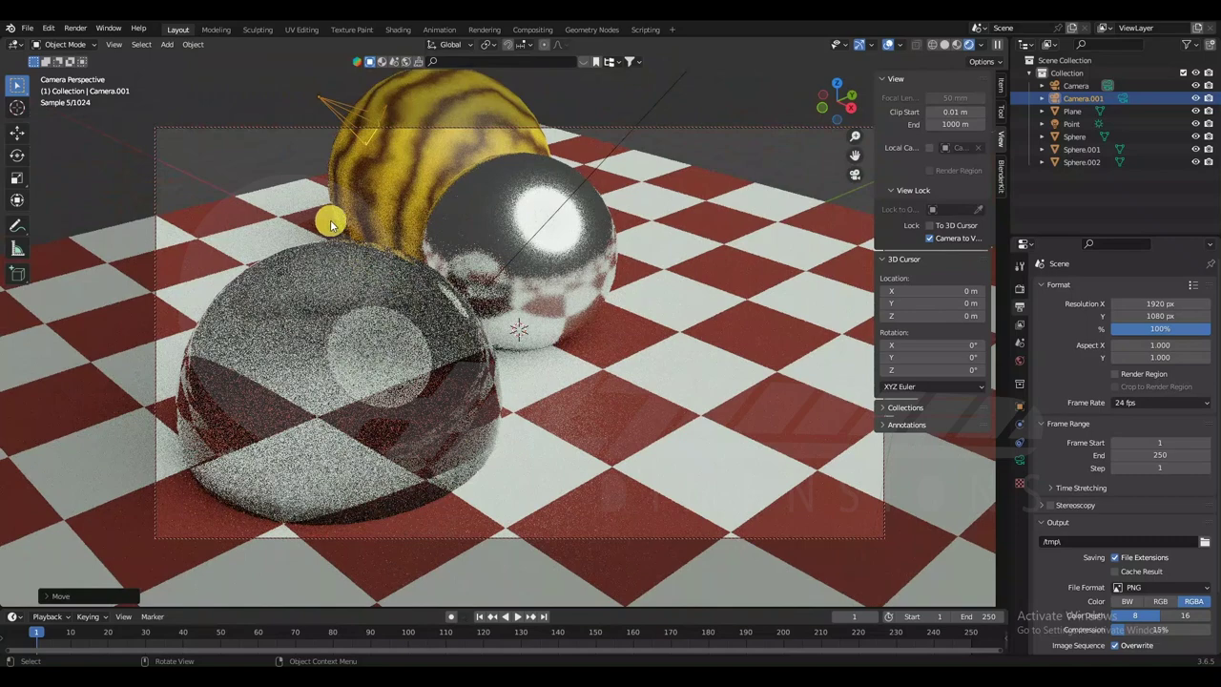
scroll(439, 246, down, 2)
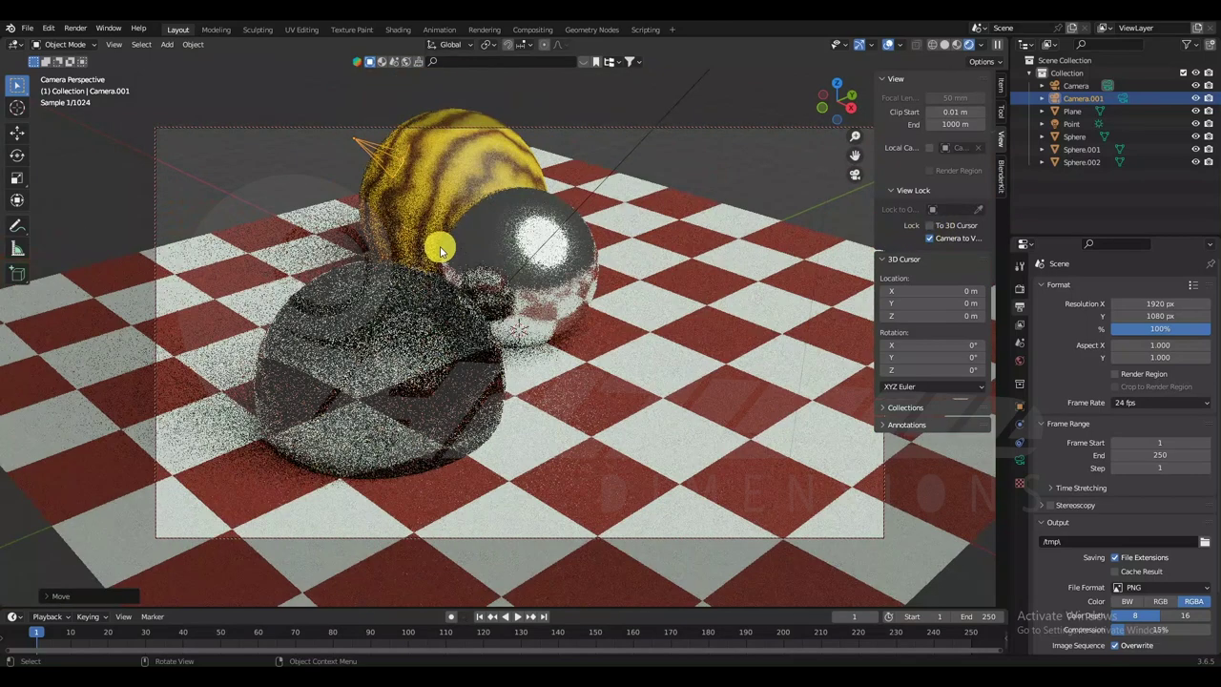
scroll(439, 250, down, 2)
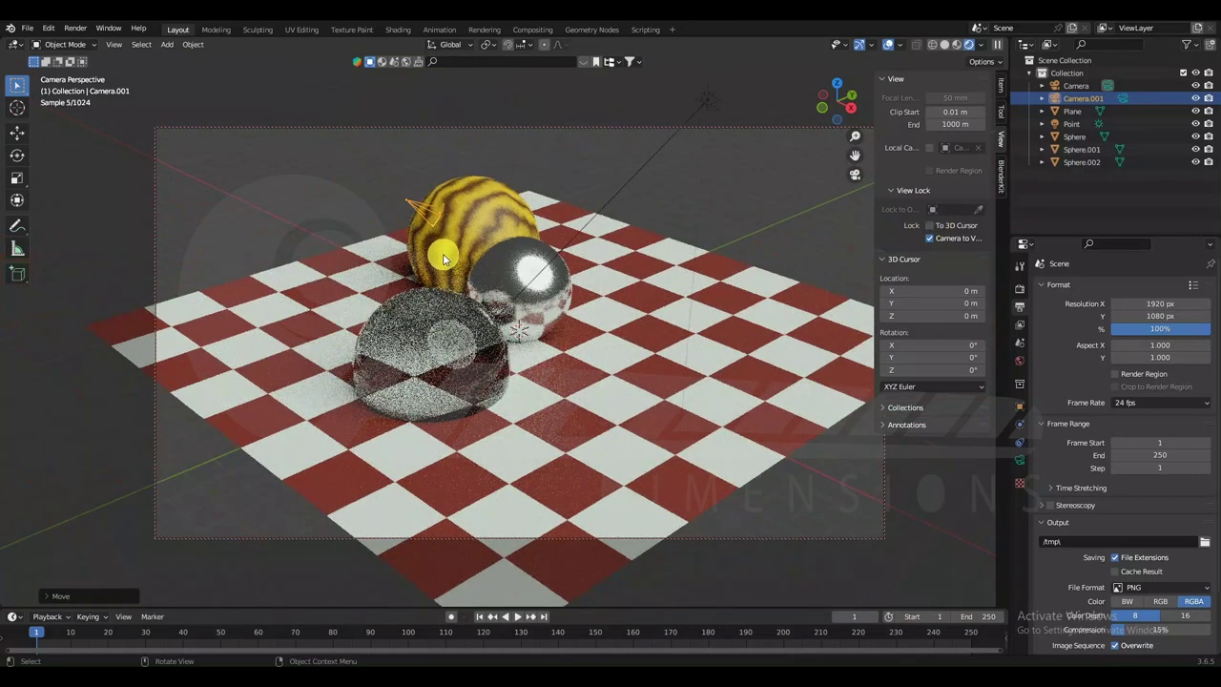
scroll(443, 255, down, 3)
scroll(448, 253, up, 1)
scroll(450, 256, up, 4)
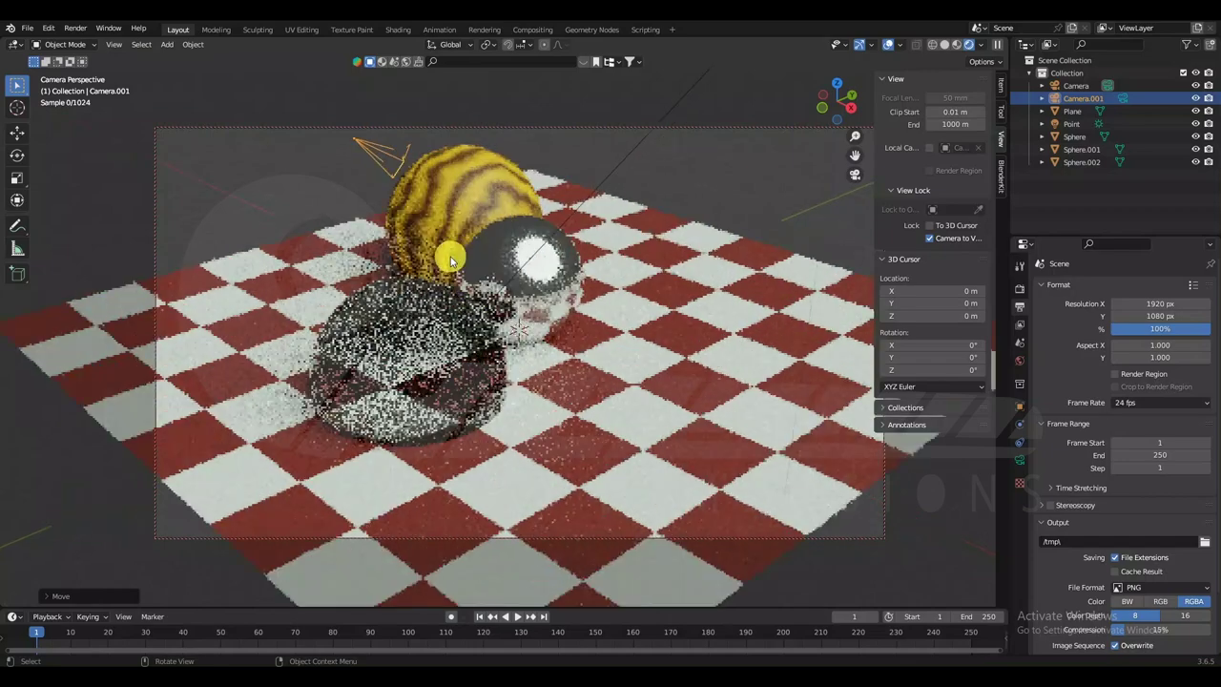
scroll(450, 253, up, 2)
scroll(444, 258, up, 1)
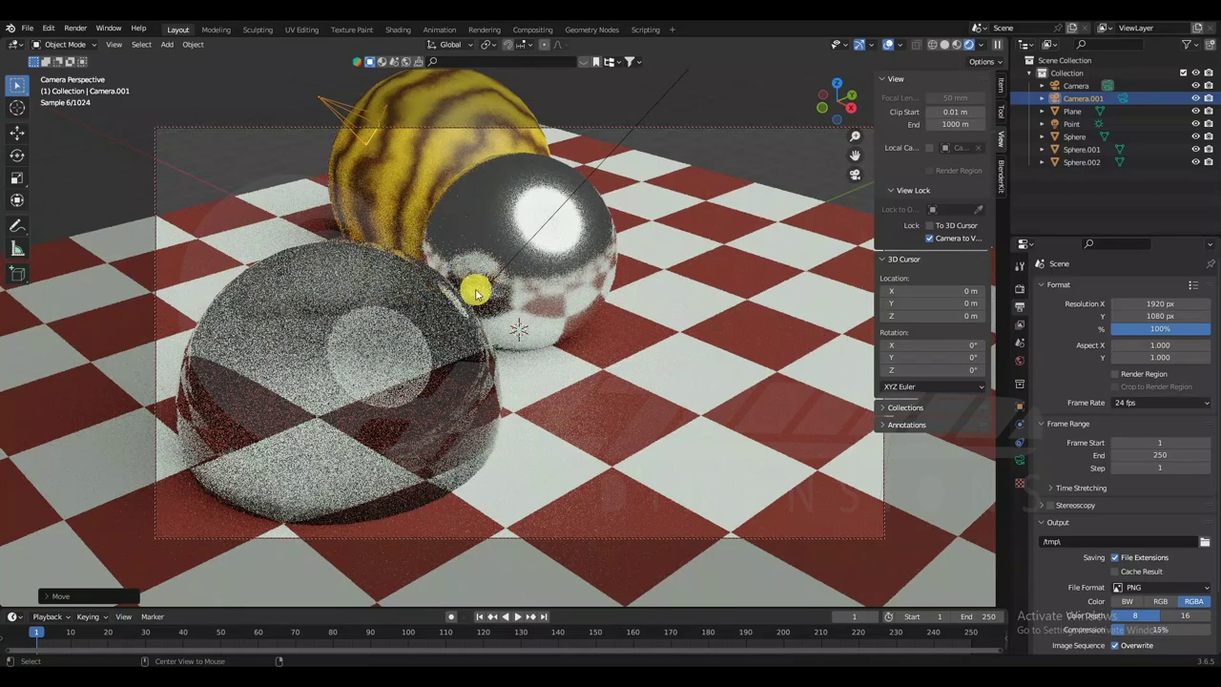
mouse_move(387, 273)
middle_down()
mouse_move(492, 318)
mouse_move(487, 252)
mouse_move(621, 284)
mouse_move(613, 245)
mouse_move(613, 272)
mouse_move(662, 232)
mouse_move(628, 261)
mouse_move(684, 239)
mouse_move(603, 315)
mouse_move(603, 284)
mouse_move(616, 276)
mouse_move(606, 294)
mouse_move(617, 278)
middle_up()
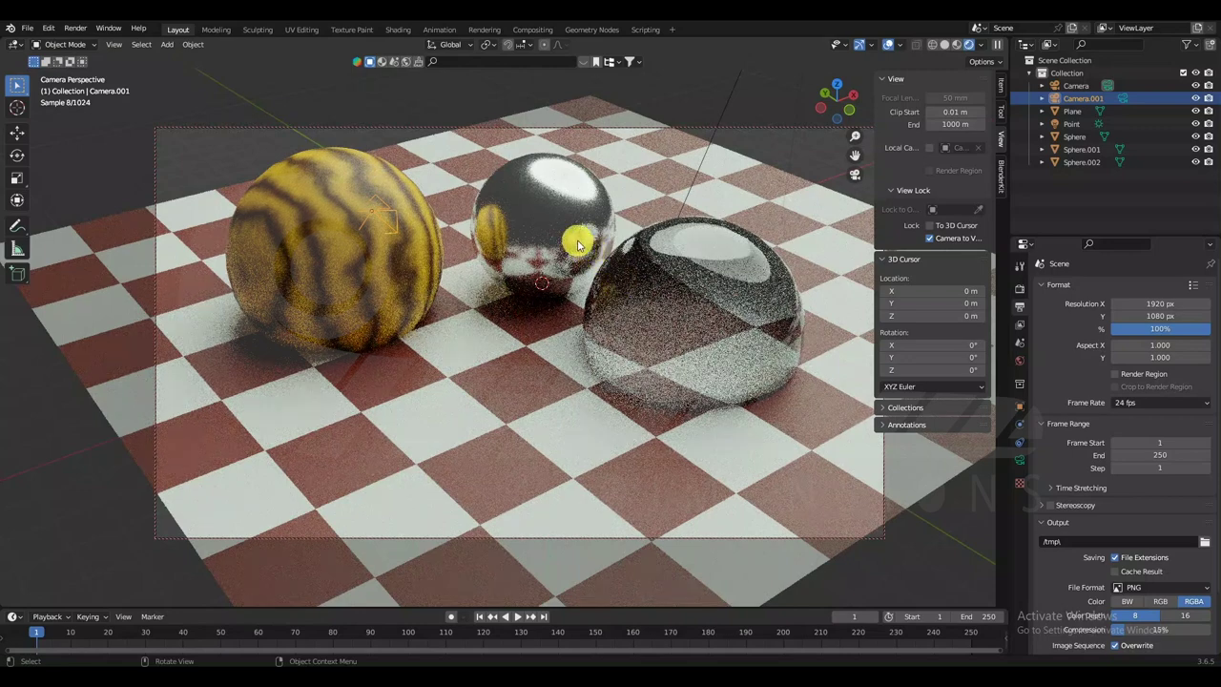
Untick Camera to View so the camera no longer follows viewport navigation.
click(930, 239)
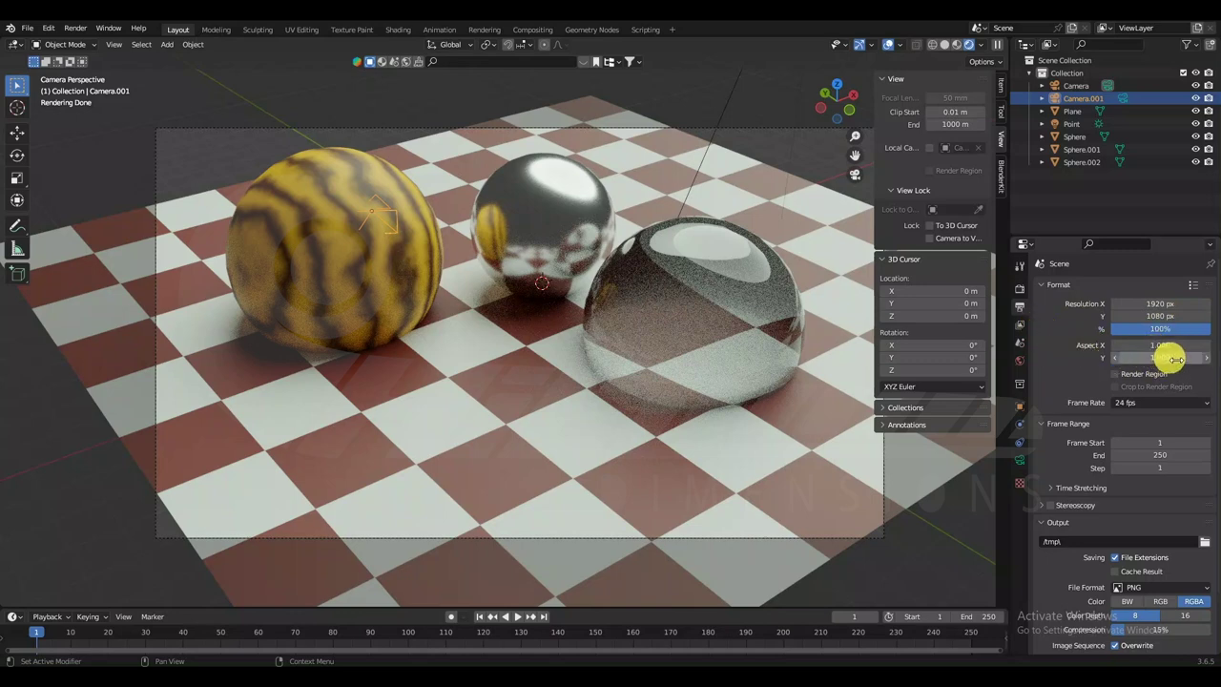
drag(1164, 347, 1169, 343)
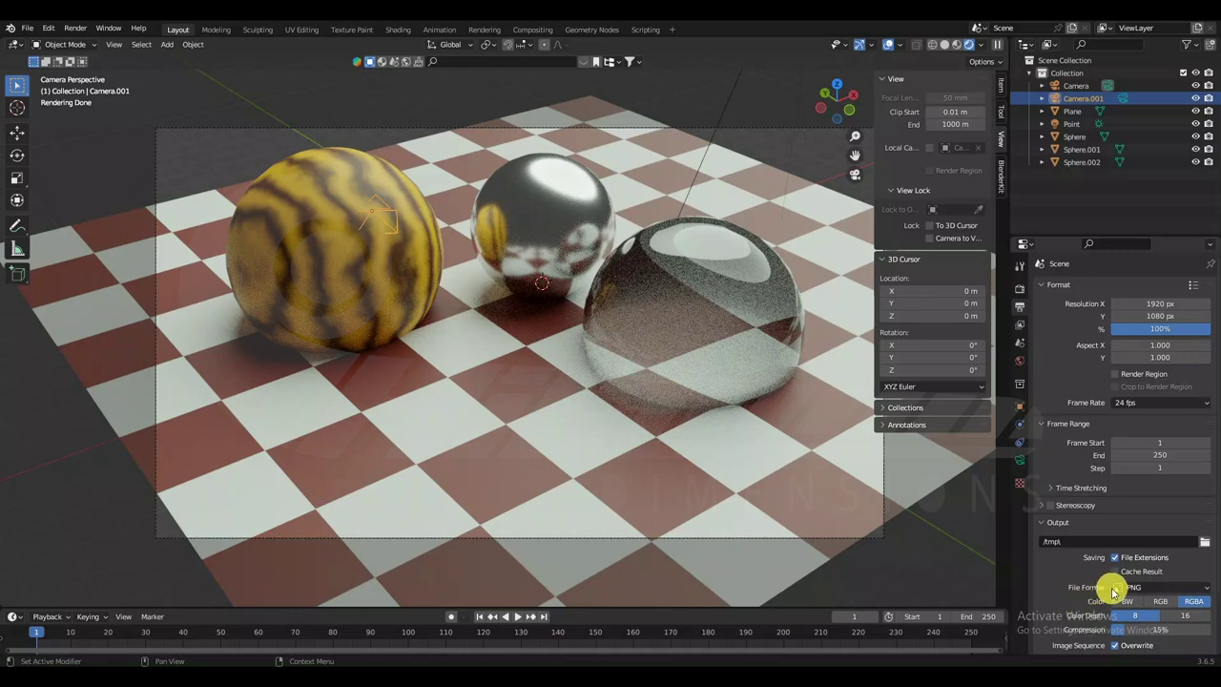
click(1208, 588)
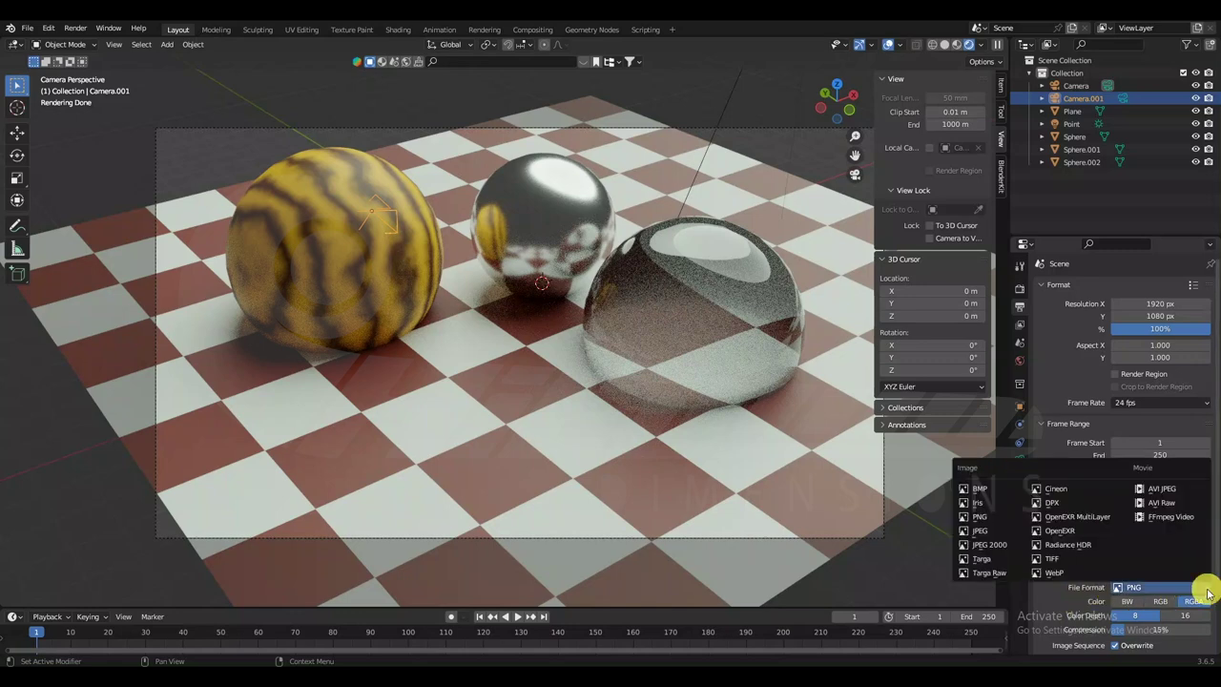
click(1055, 599)
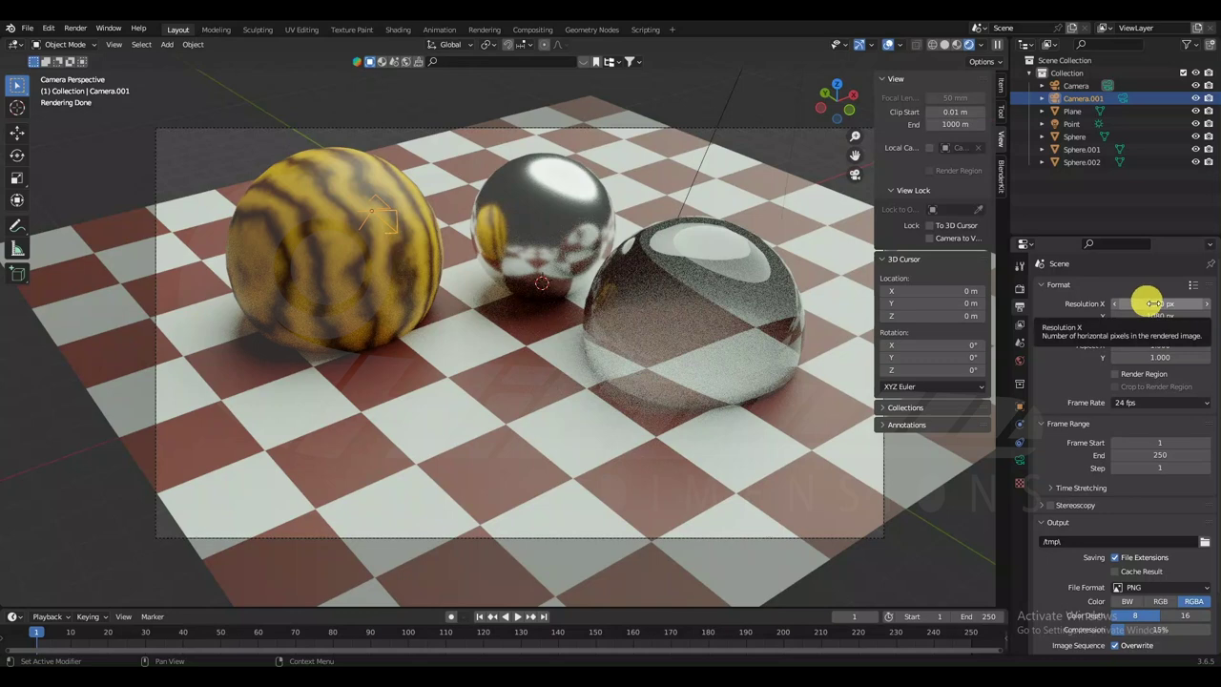
Show Render Properties and check that Cycles is the selected render engine.
click(1021, 290)
click(1022, 294)
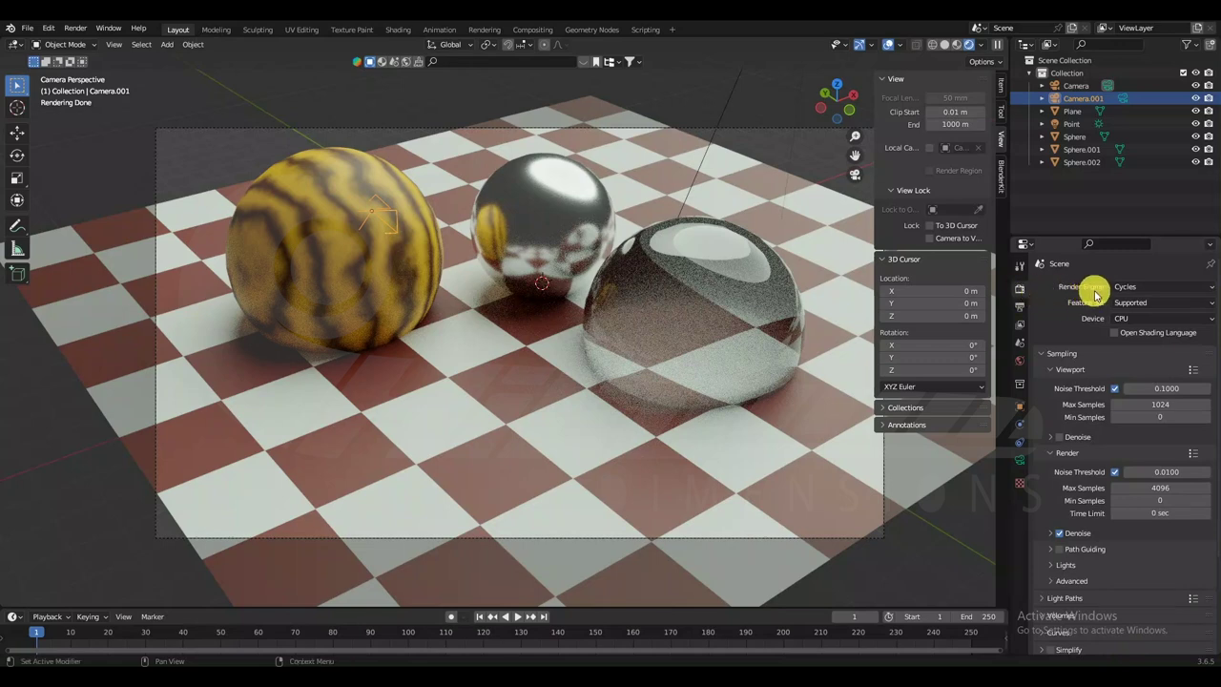
click(1151, 288)
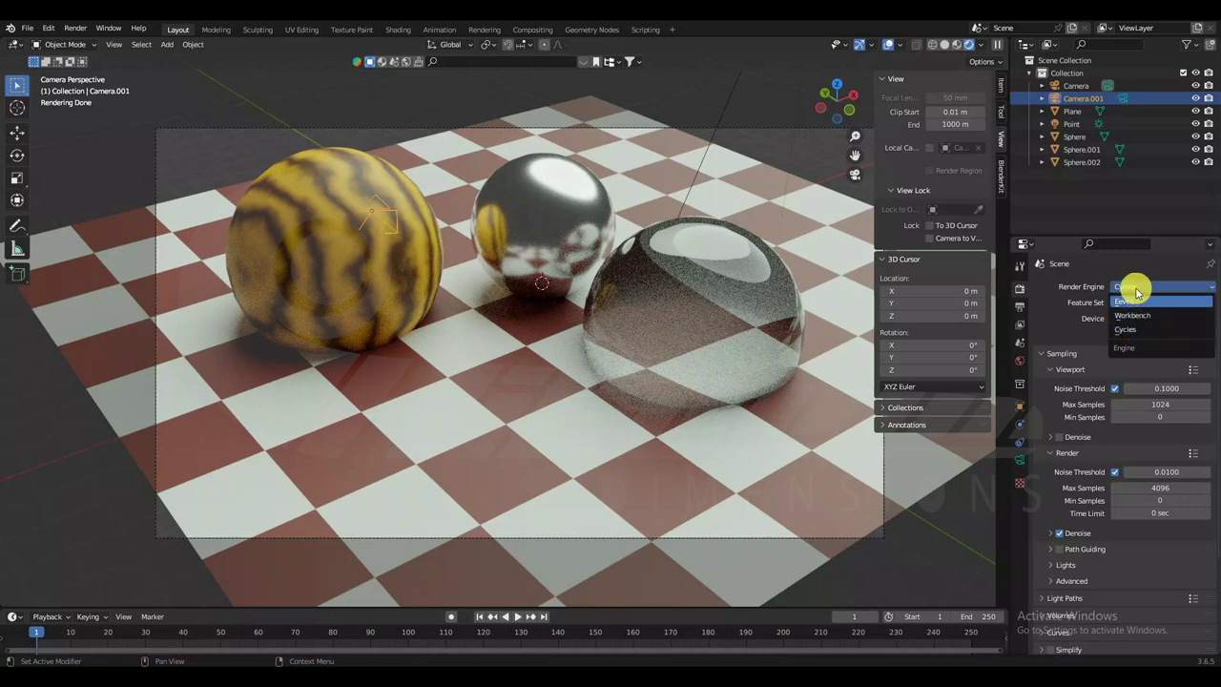
click(1138, 286)
click(1138, 287)
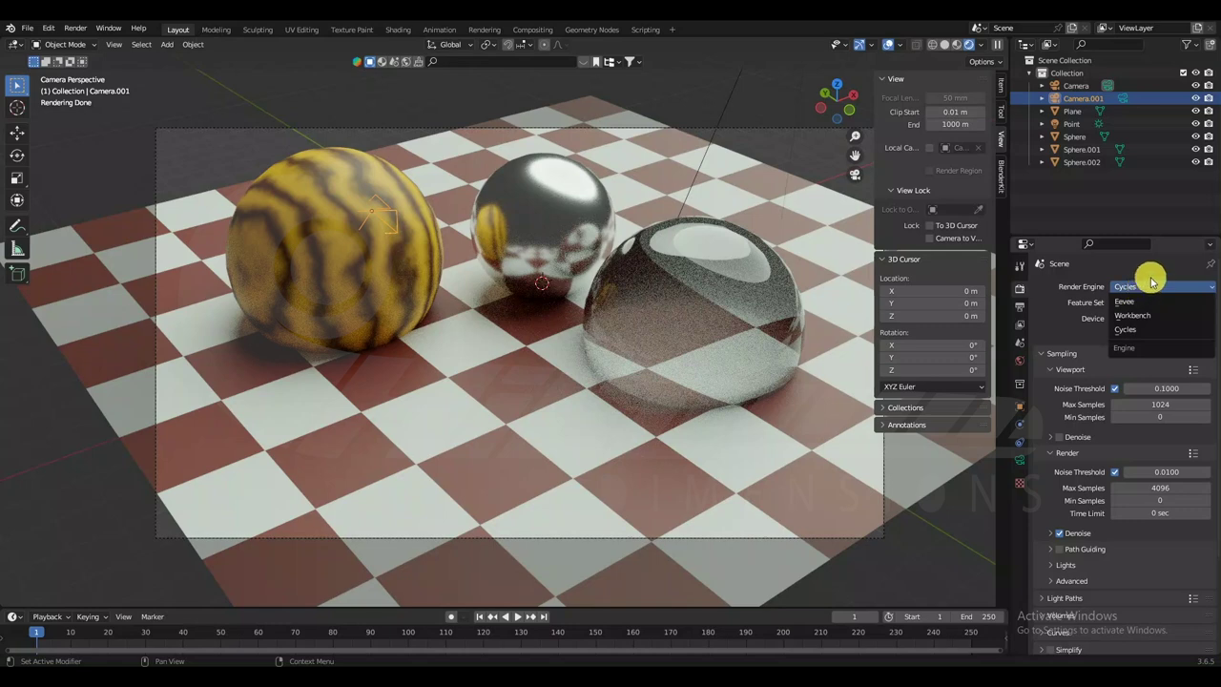
Keep Cycles as the engine and adjust the viewport maximum sample count.
click(1152, 275)
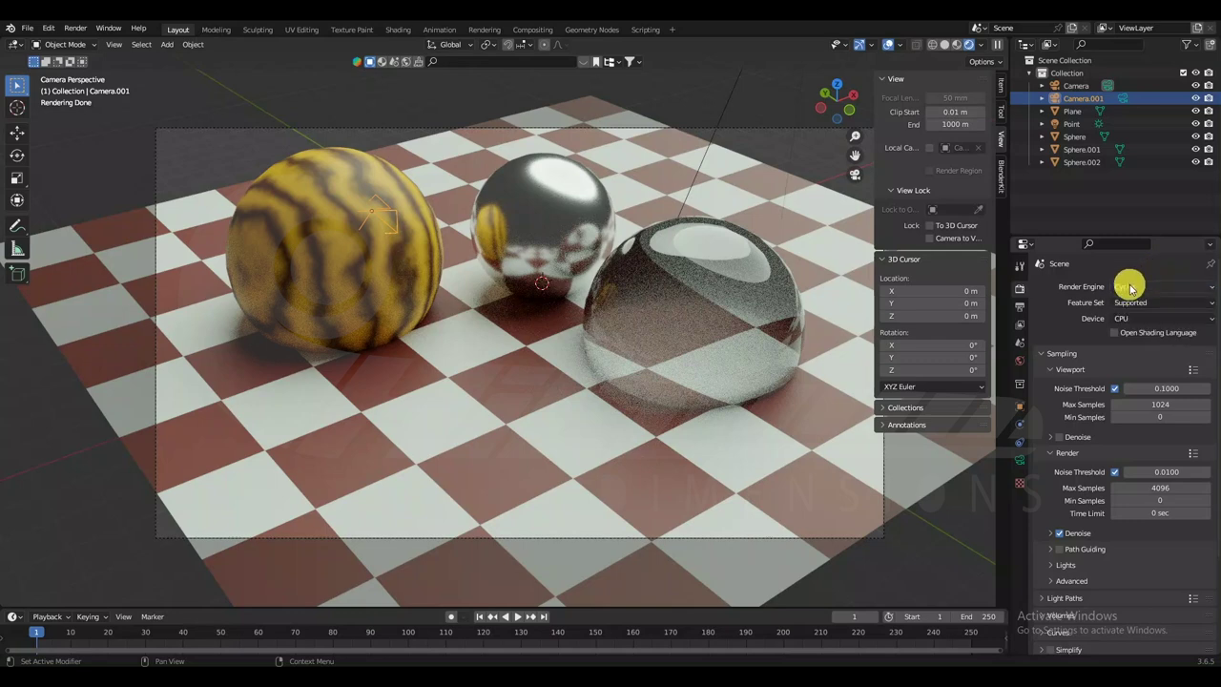
click(1125, 286)
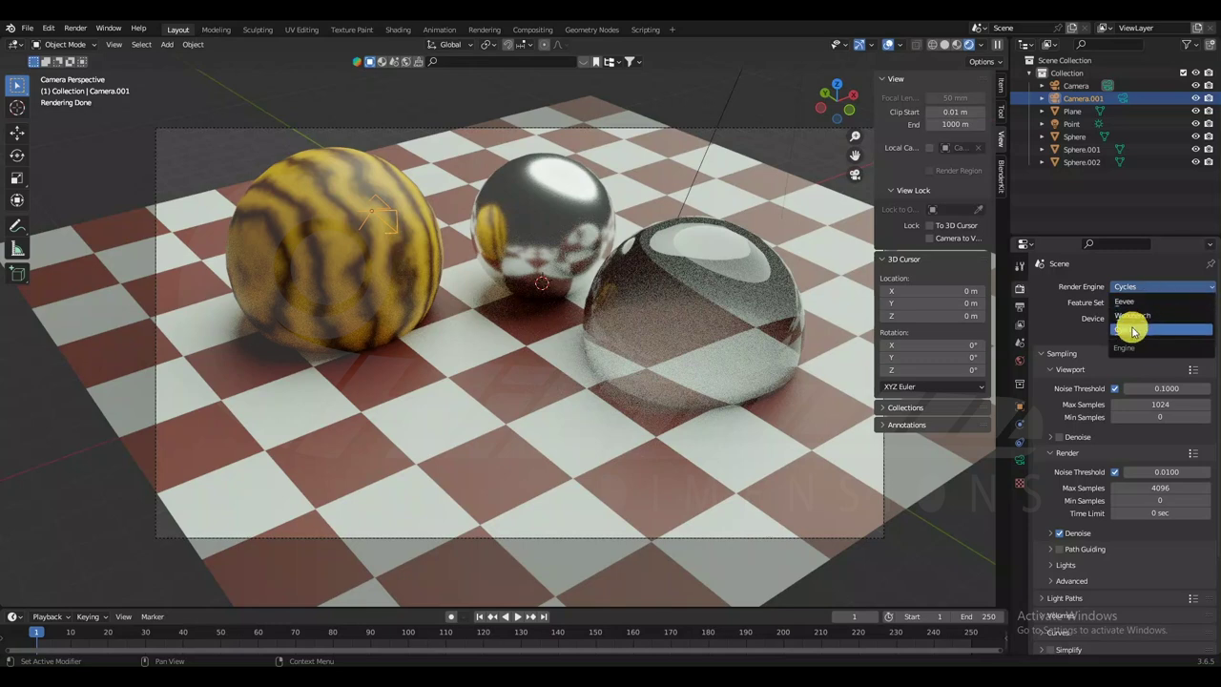
click(1138, 273)
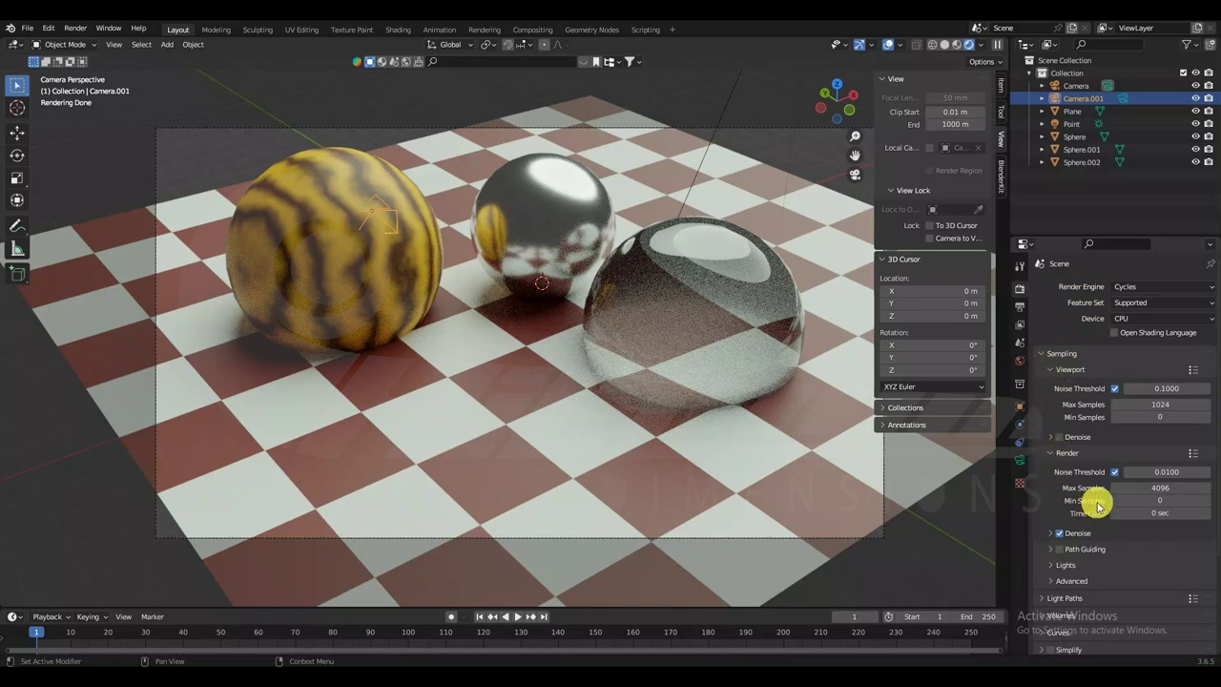
scroll(1090, 401, down, 2)
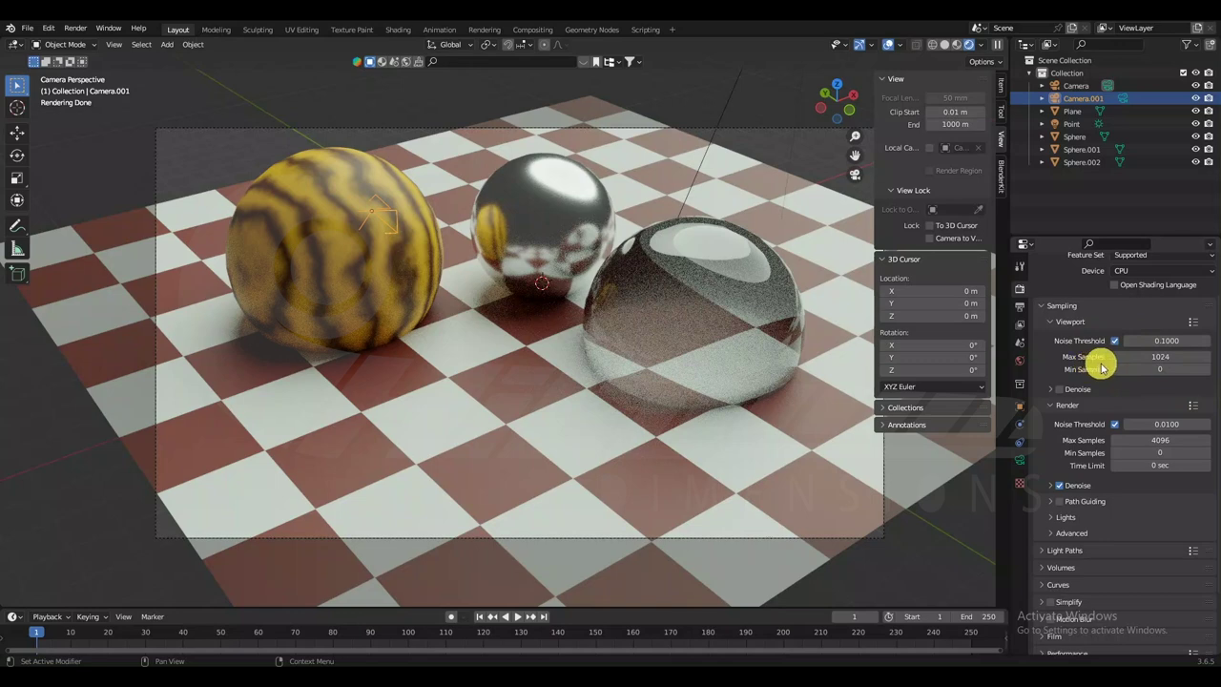
drag(1095, 362, 1157, 360)
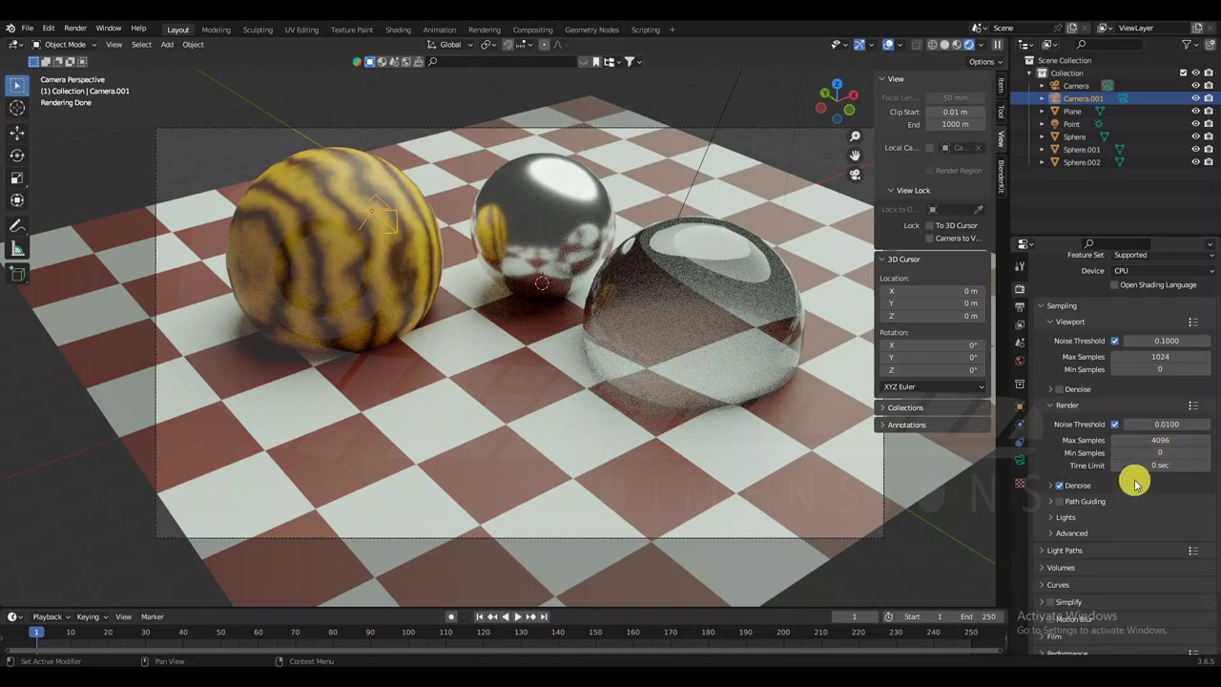
Turn on Denoise for the final render and expand the Advanced sampling options.
click(1051, 485)
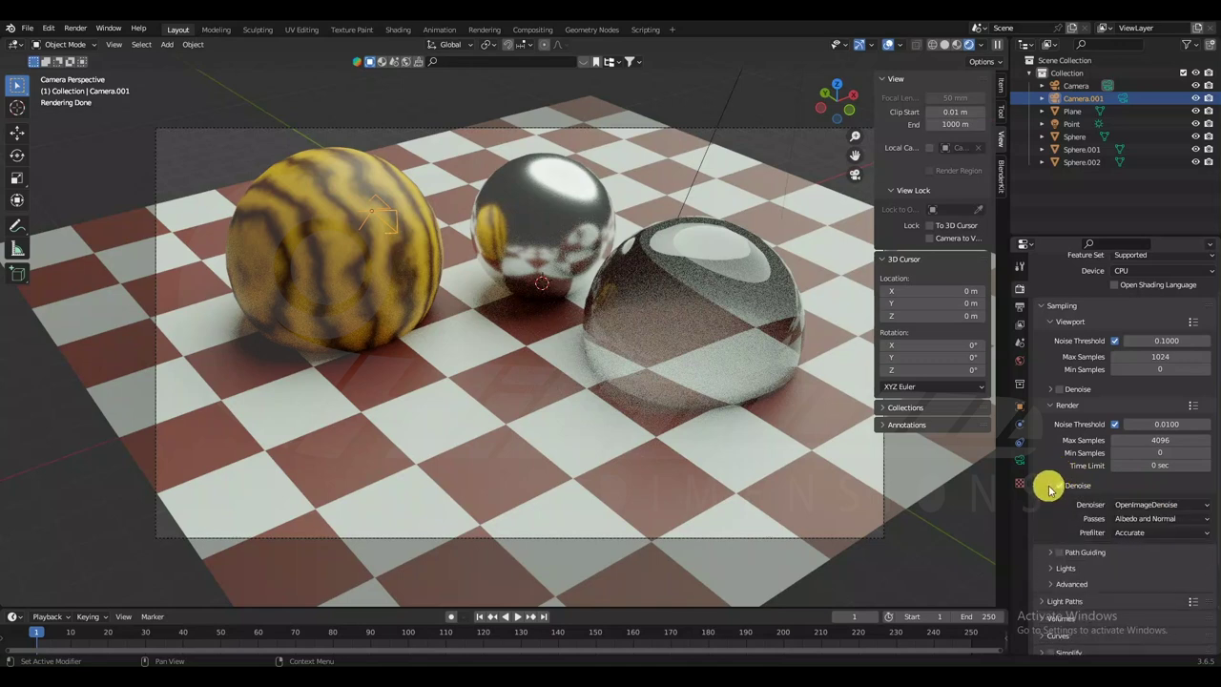
click(1057, 487)
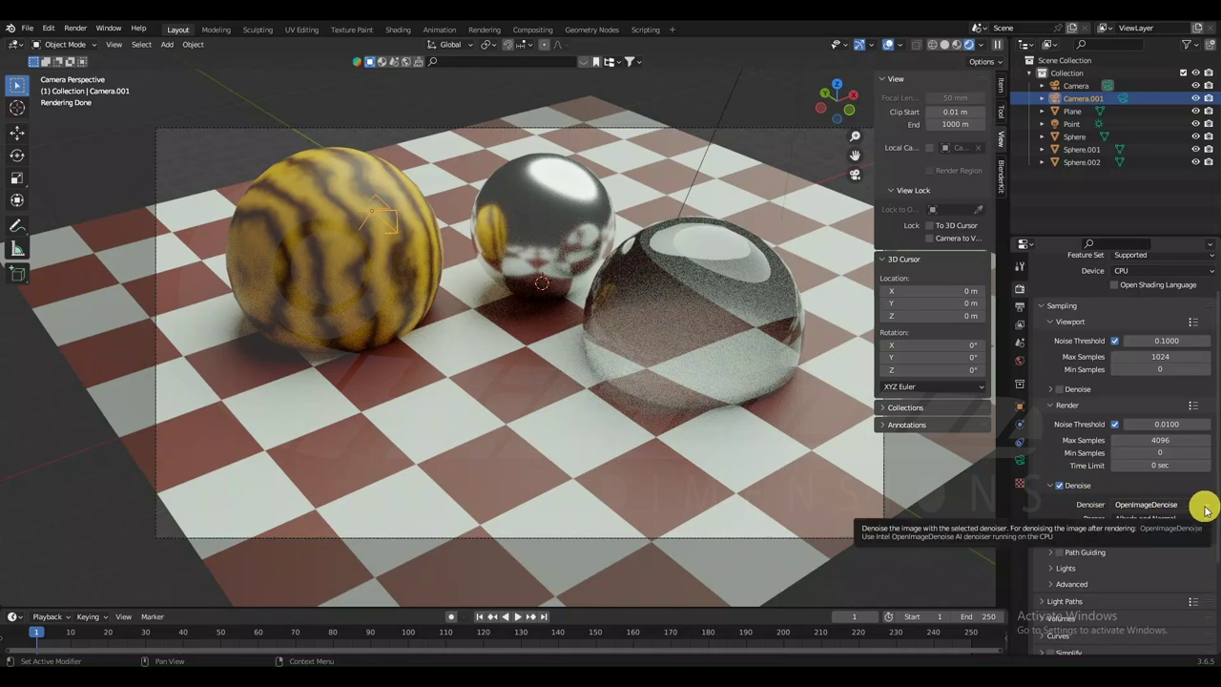
click(1166, 488)
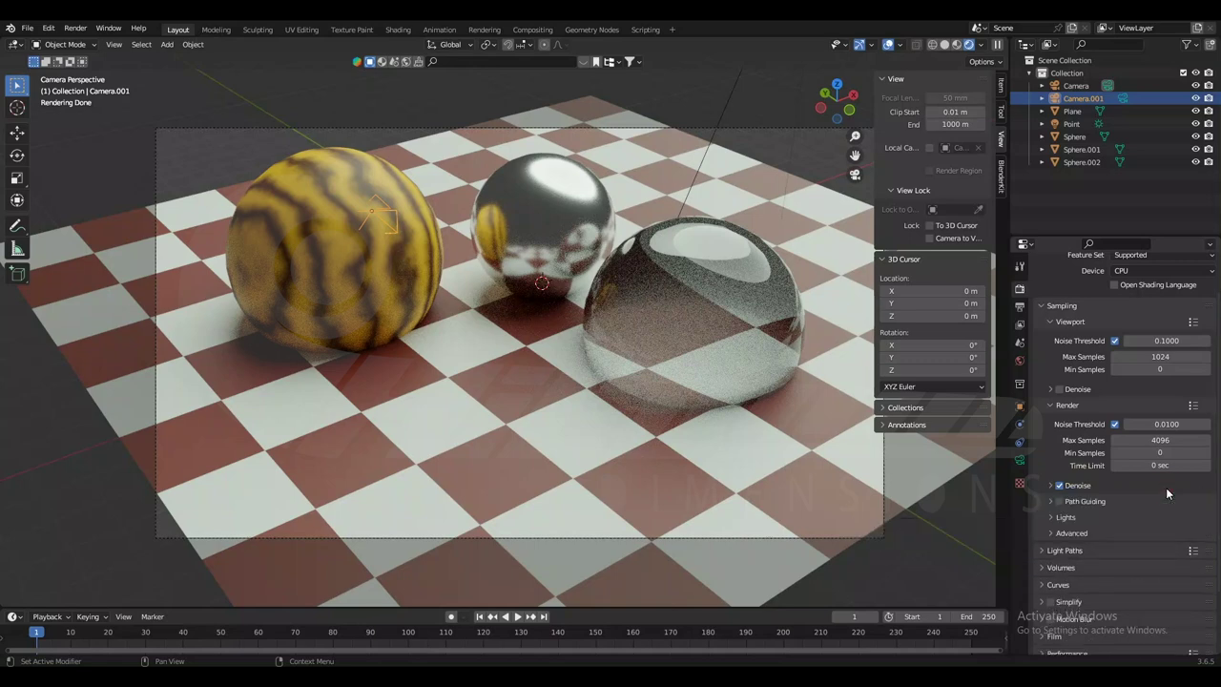
click(1054, 534)
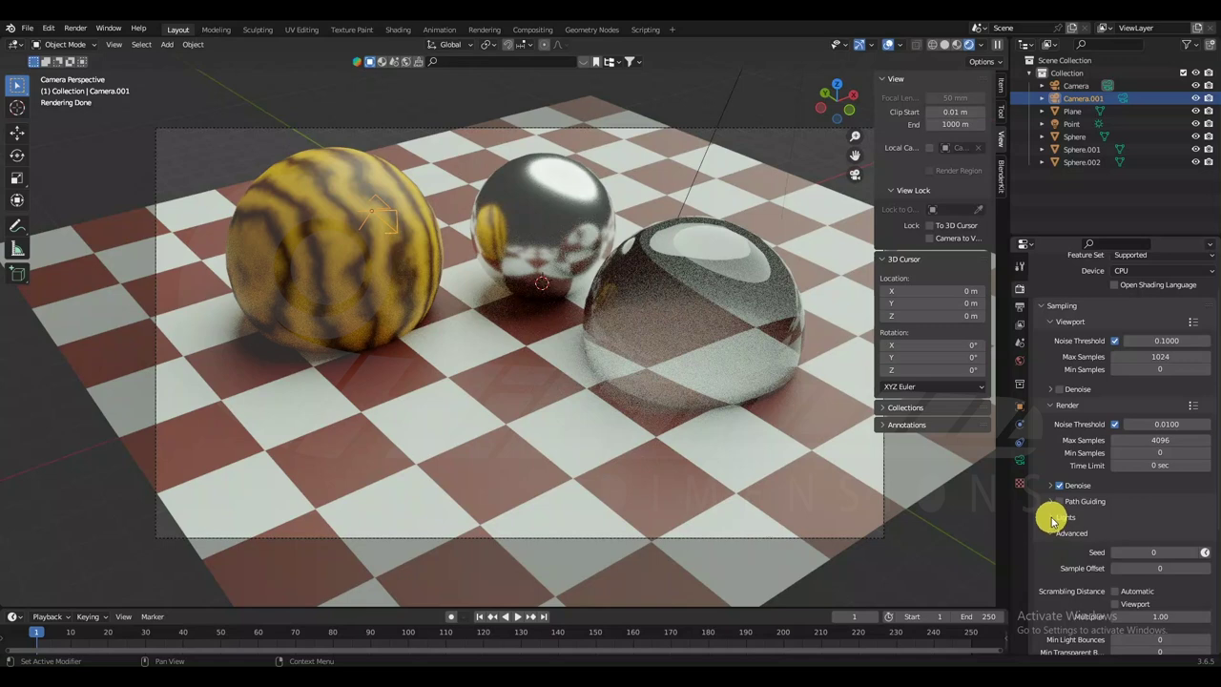
click(1052, 518)
click(1052, 518)
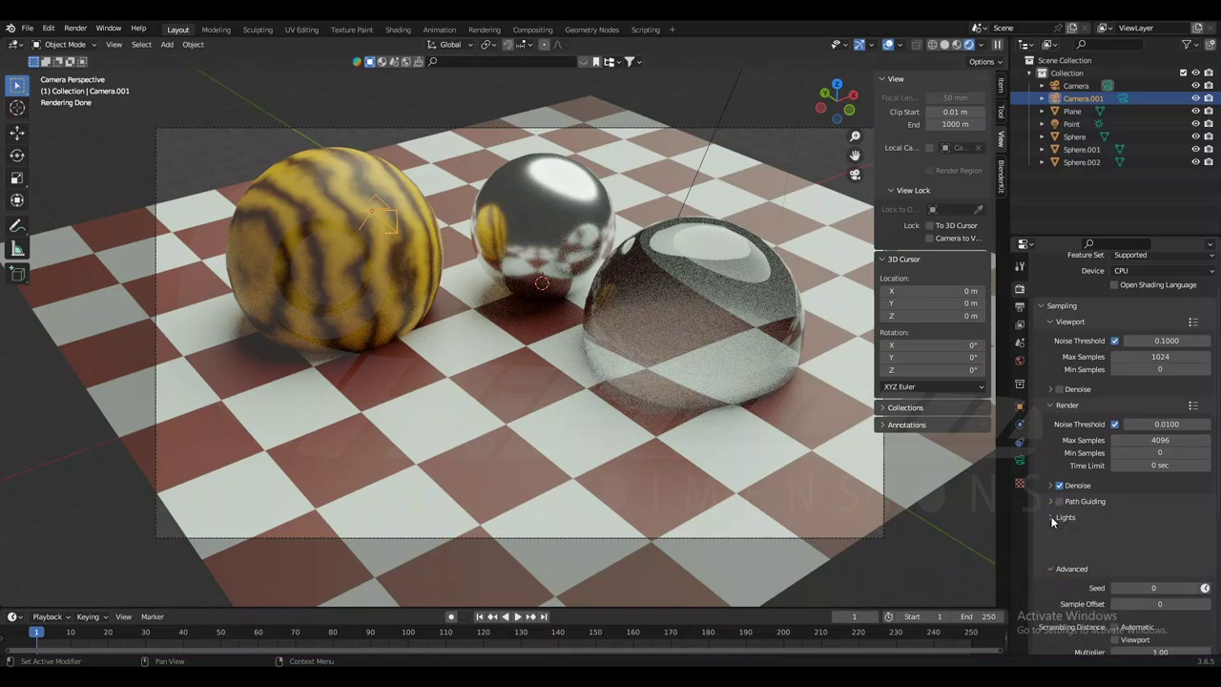
Rearrange the Viewport and Render sampling panels so both are expanded again.
scroll(1030, 353, up, 2)
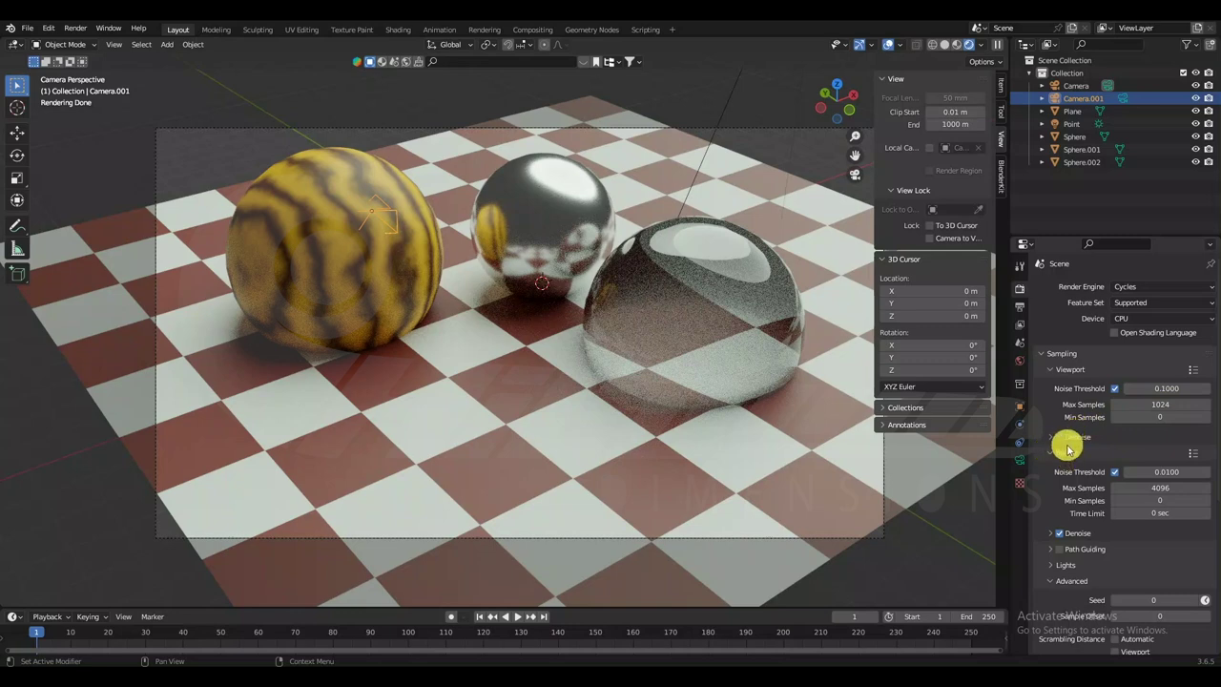
click(1049, 370)
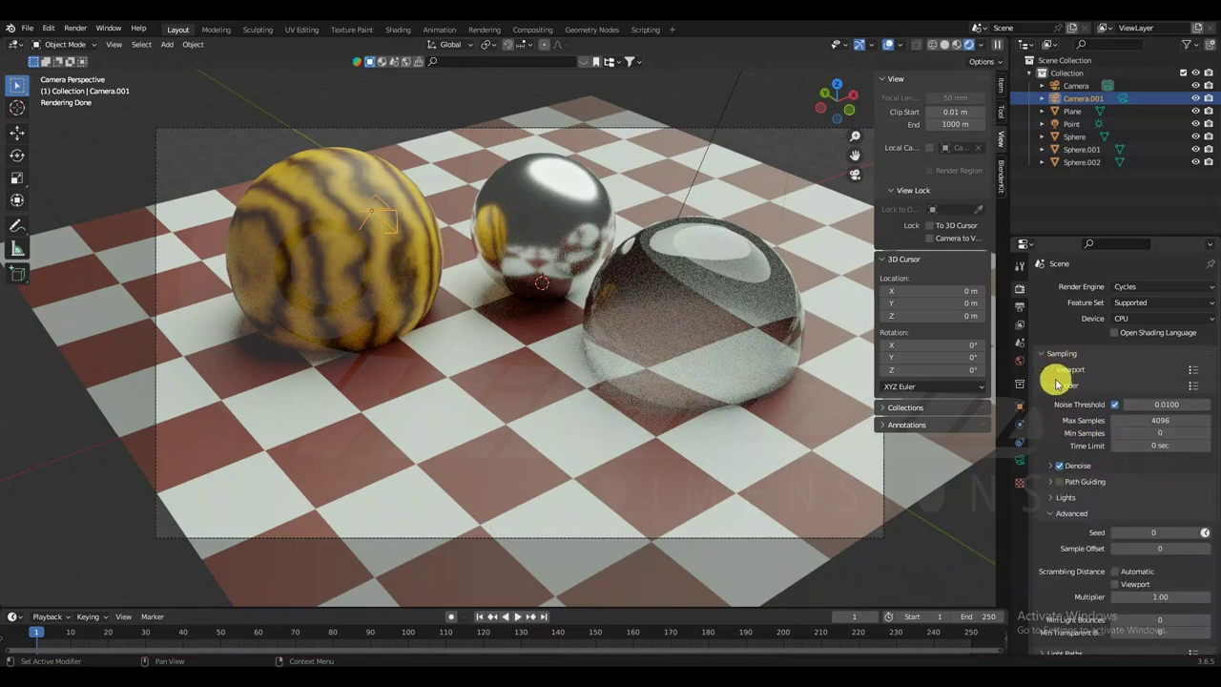
click(1049, 386)
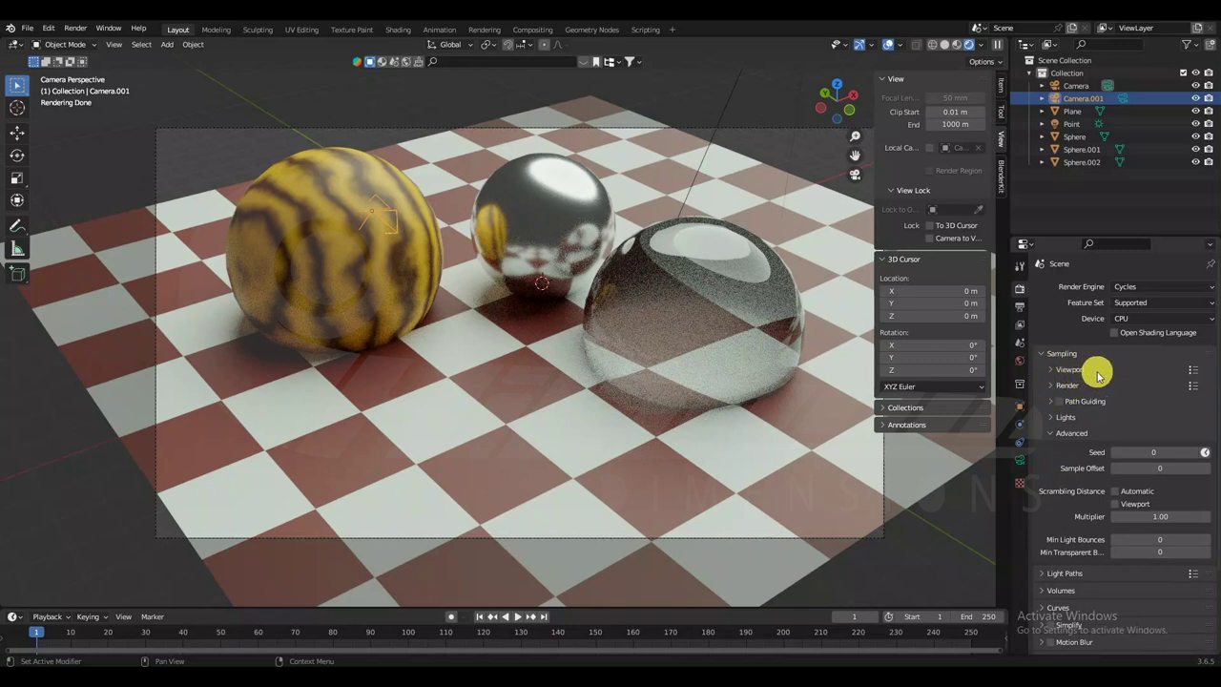
click(1095, 369)
click(1095, 370)
click(1078, 385)
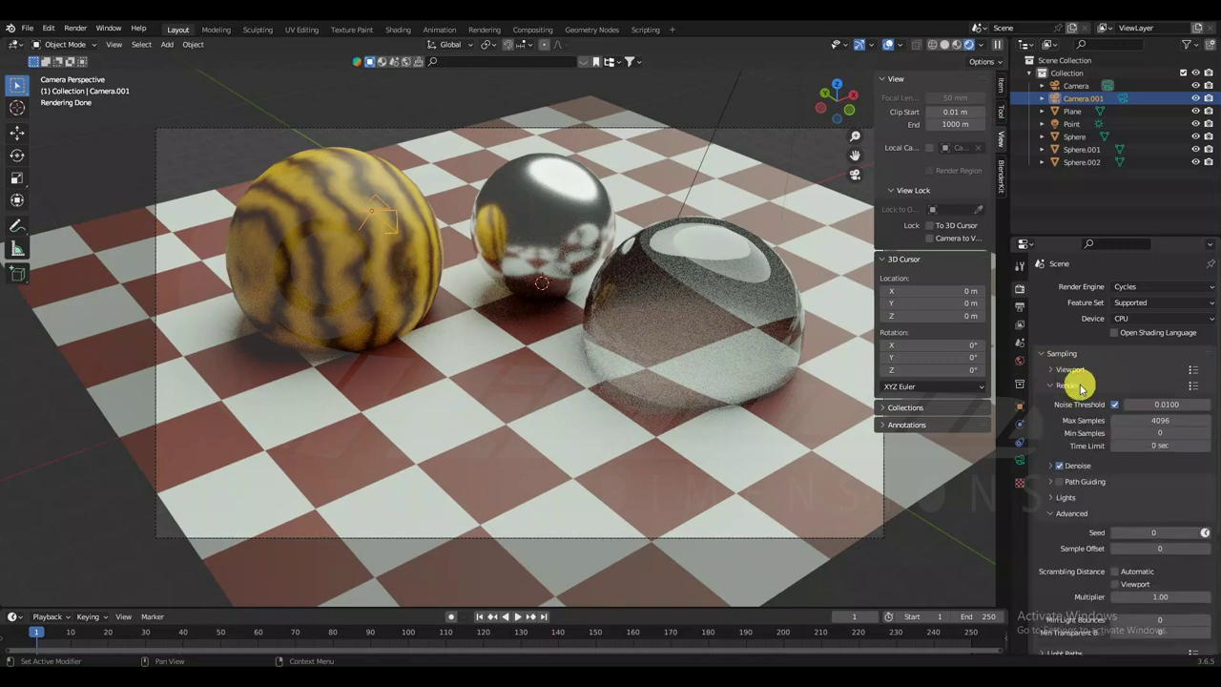
click(1090, 371)
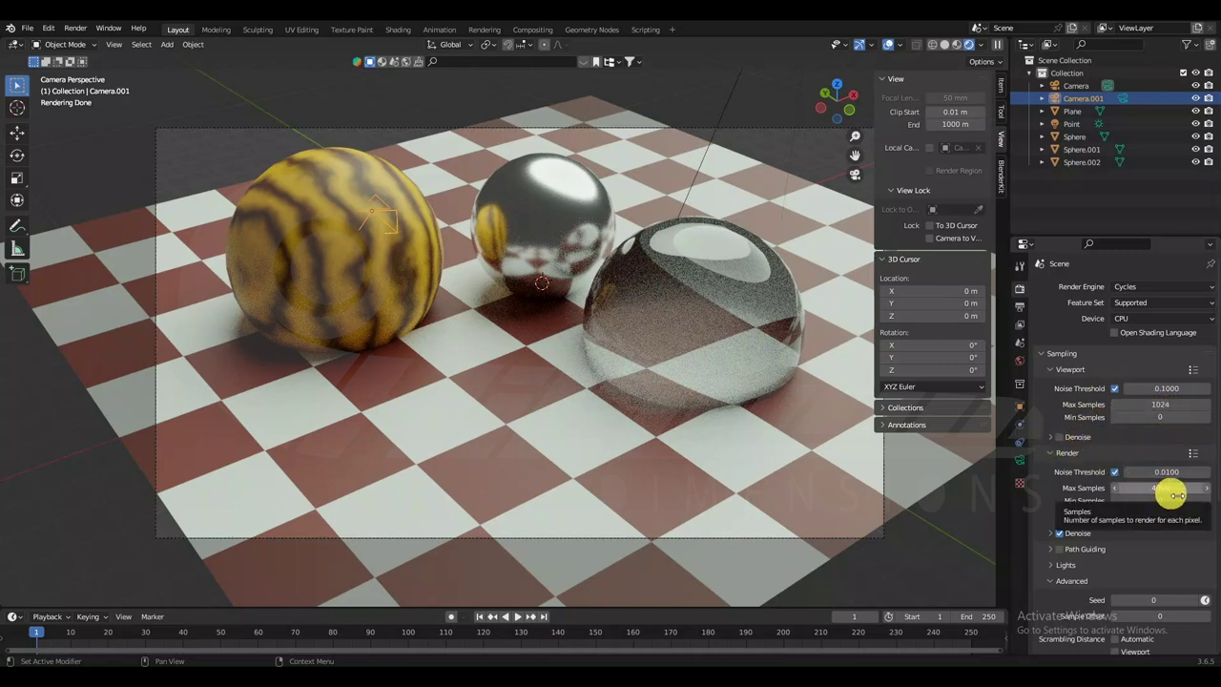
Enter 4000 as the viewport Max Samples, then correct it to 1000.
click(1182, 408)
text(400)
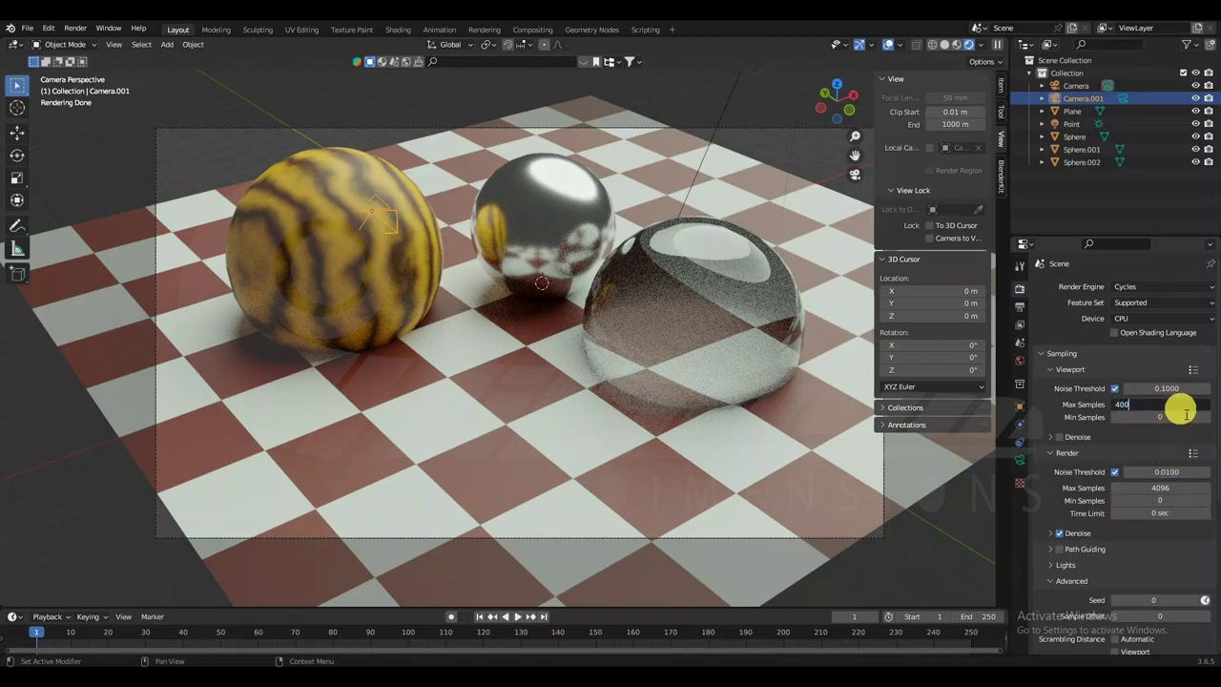
text(0)
key(Return)
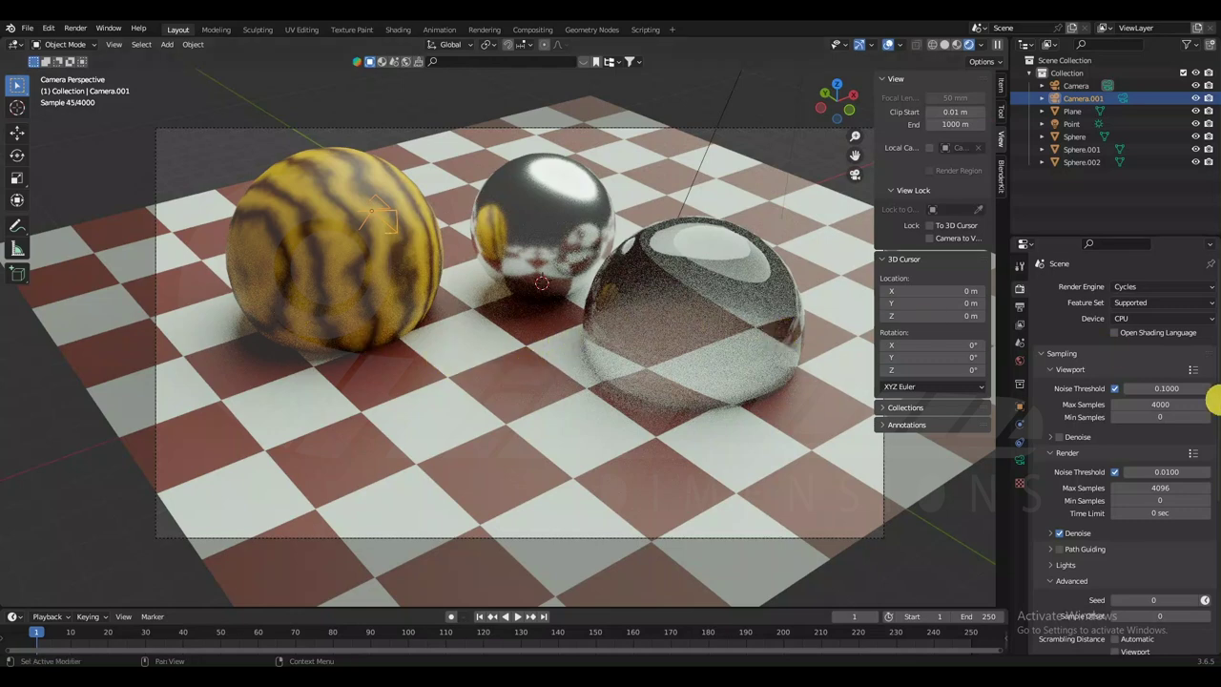
click(1175, 407)
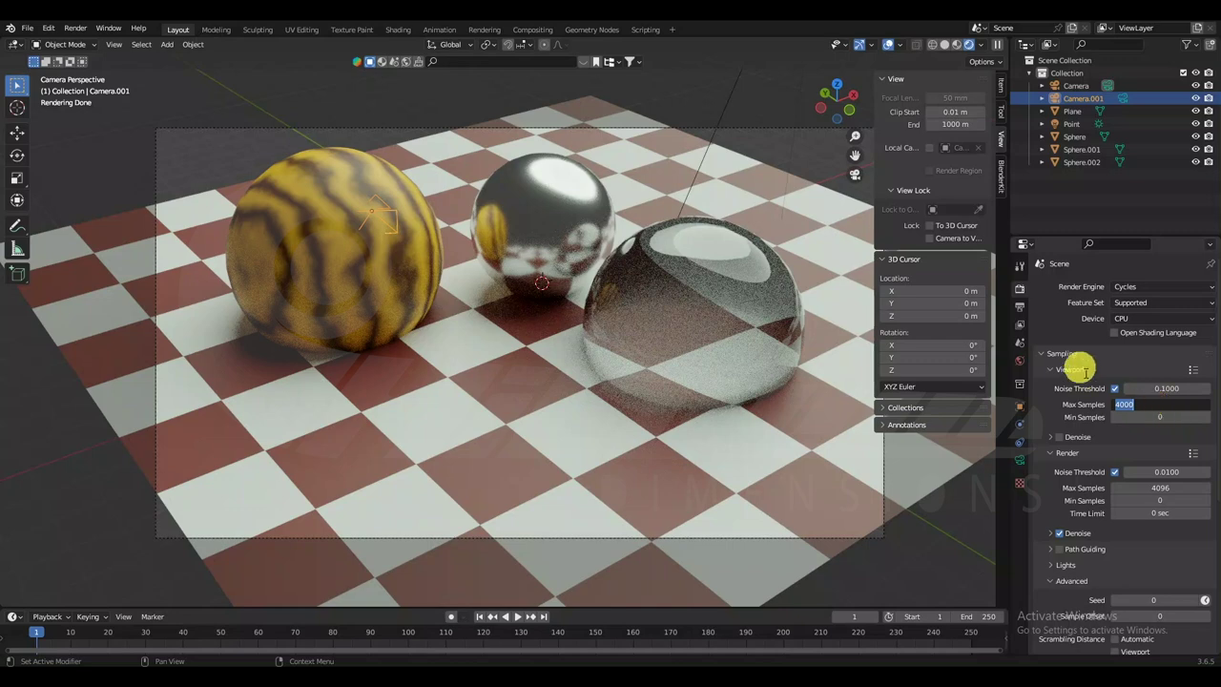
text(1000)
key(Return)
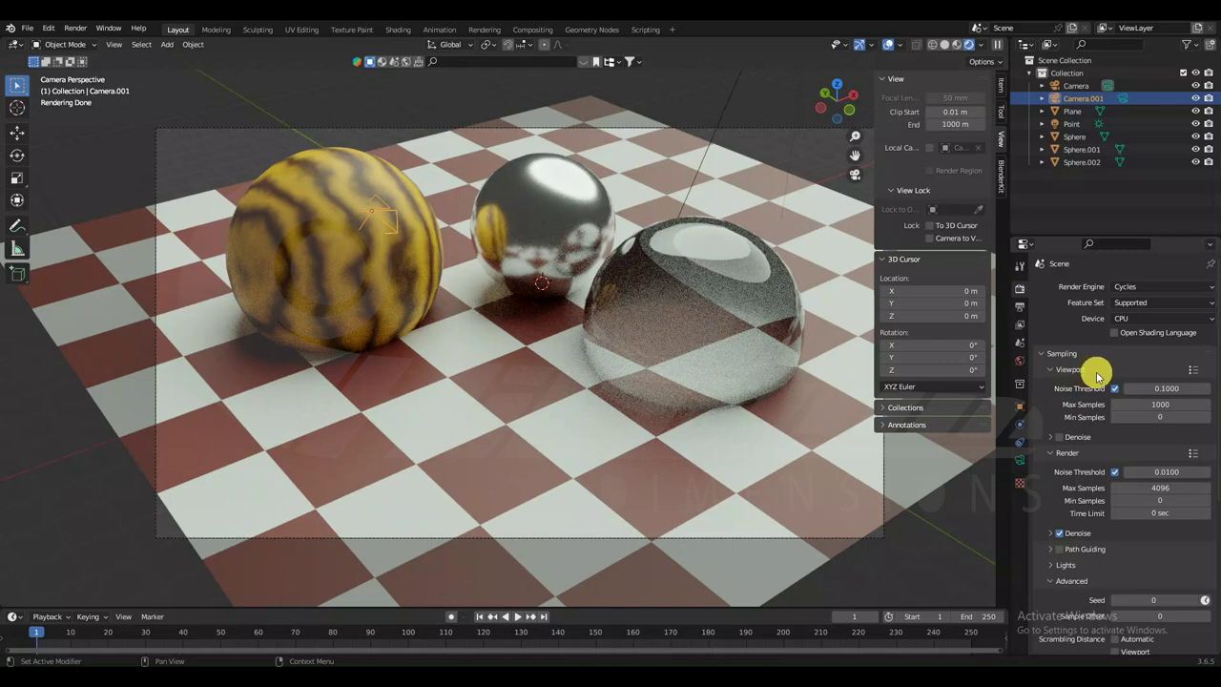
Untick Denoise under both Viewport and Render sampling.
click(1062, 438)
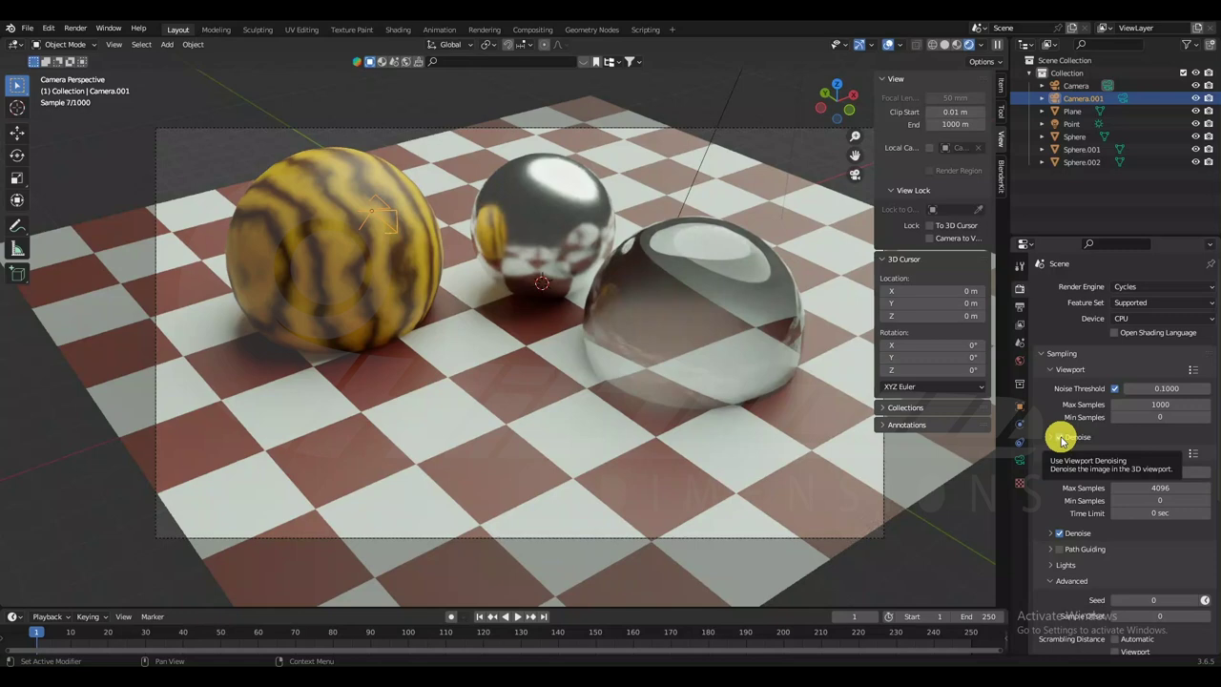
click(1061, 437)
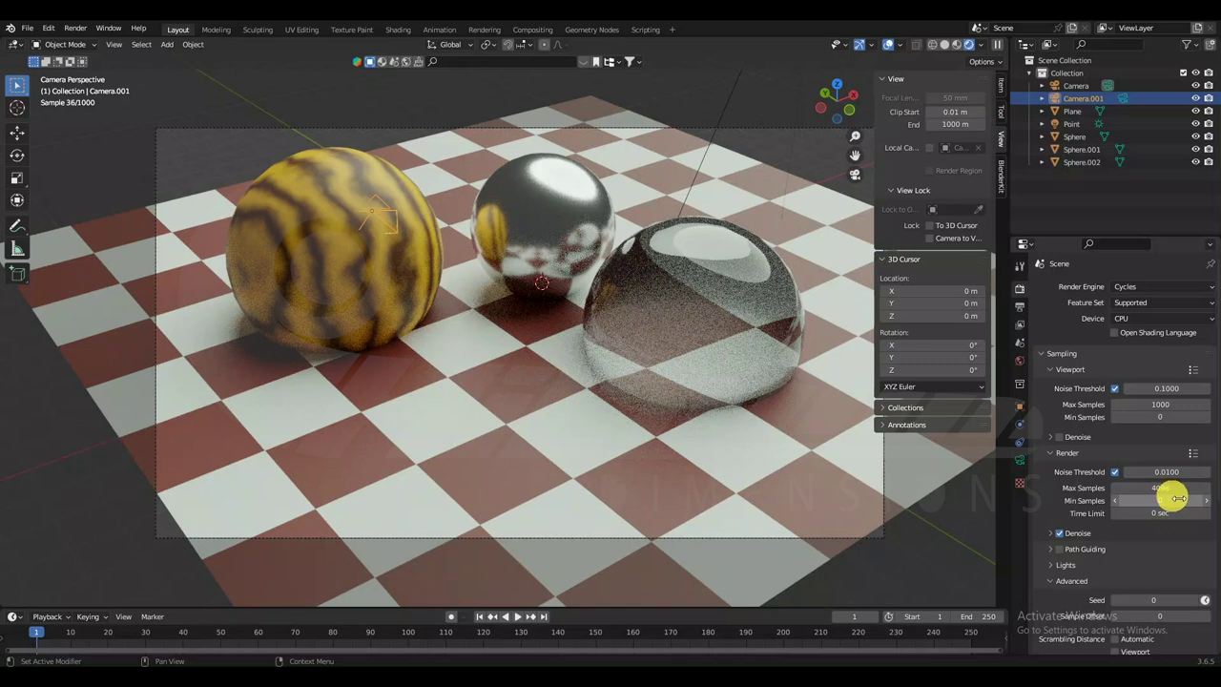
click(1059, 534)
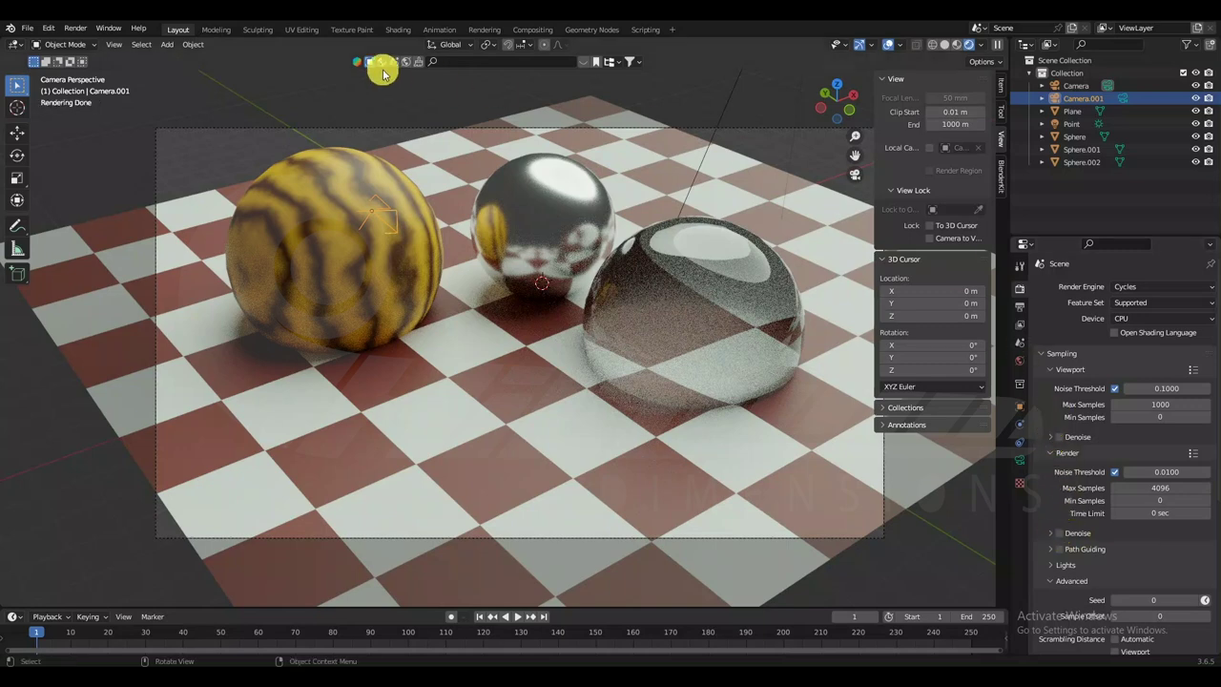
Start a final Cycles image render via Render > Render Image.
click(77, 29)
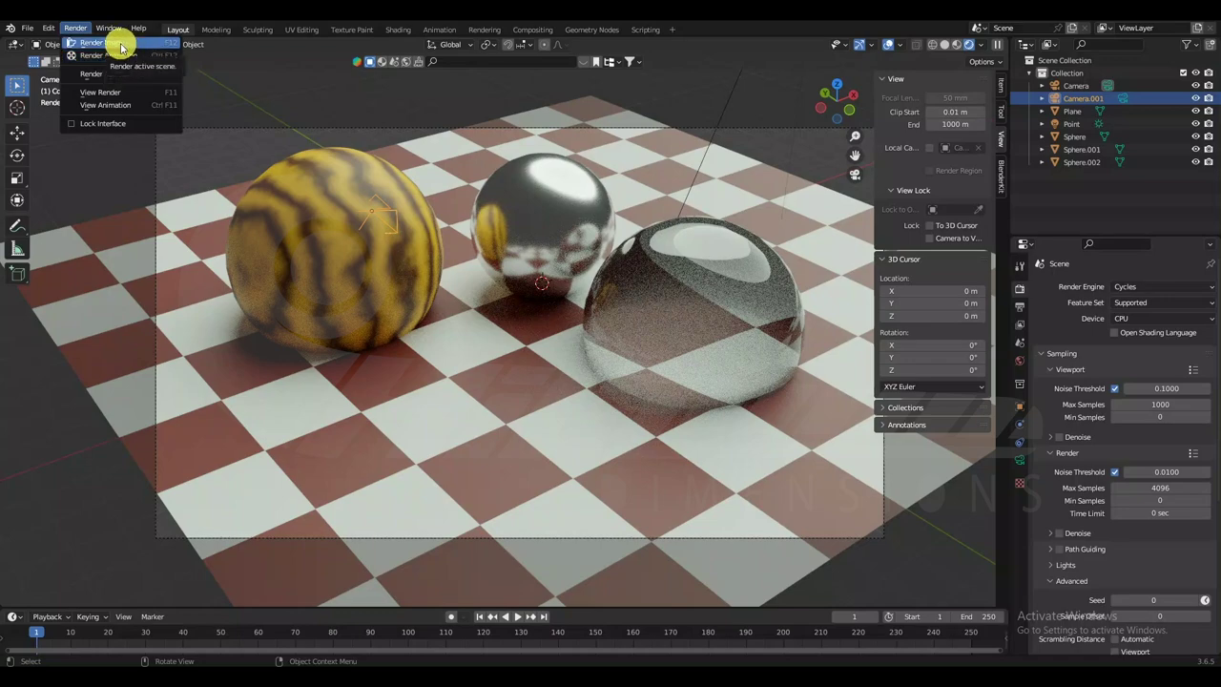
click(122, 45)
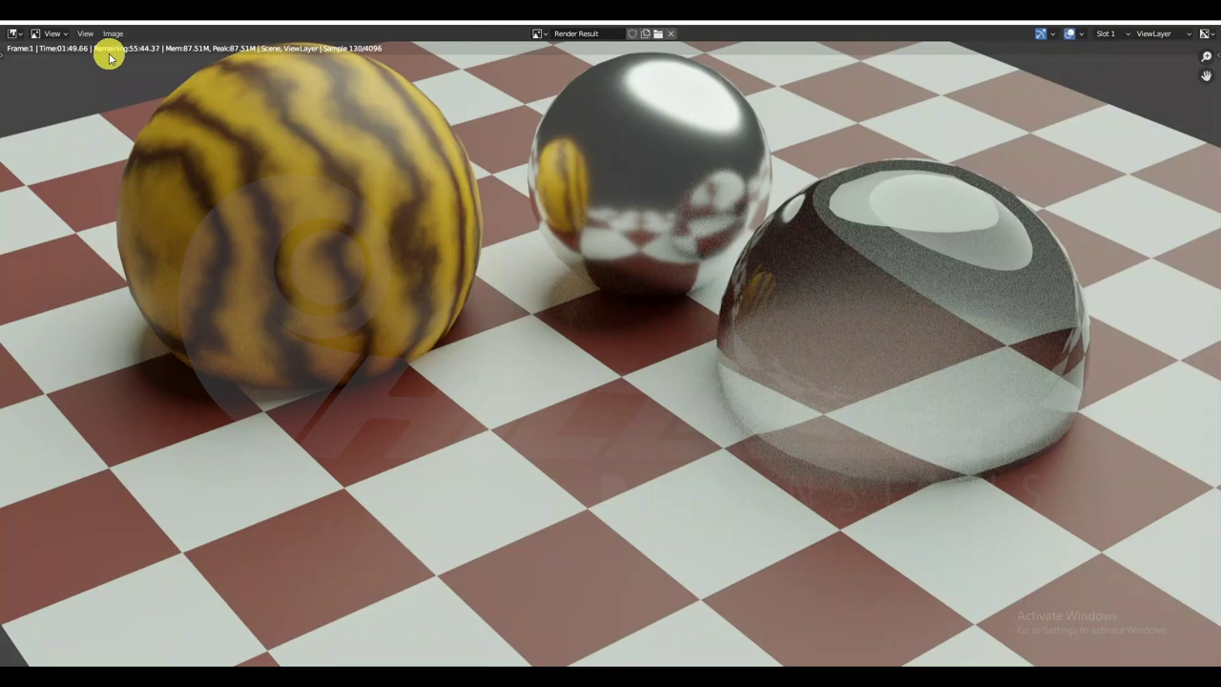
Close the render window, then cap viewport Max Samples at 100 and render Max Samples at 500.
key(Escape)
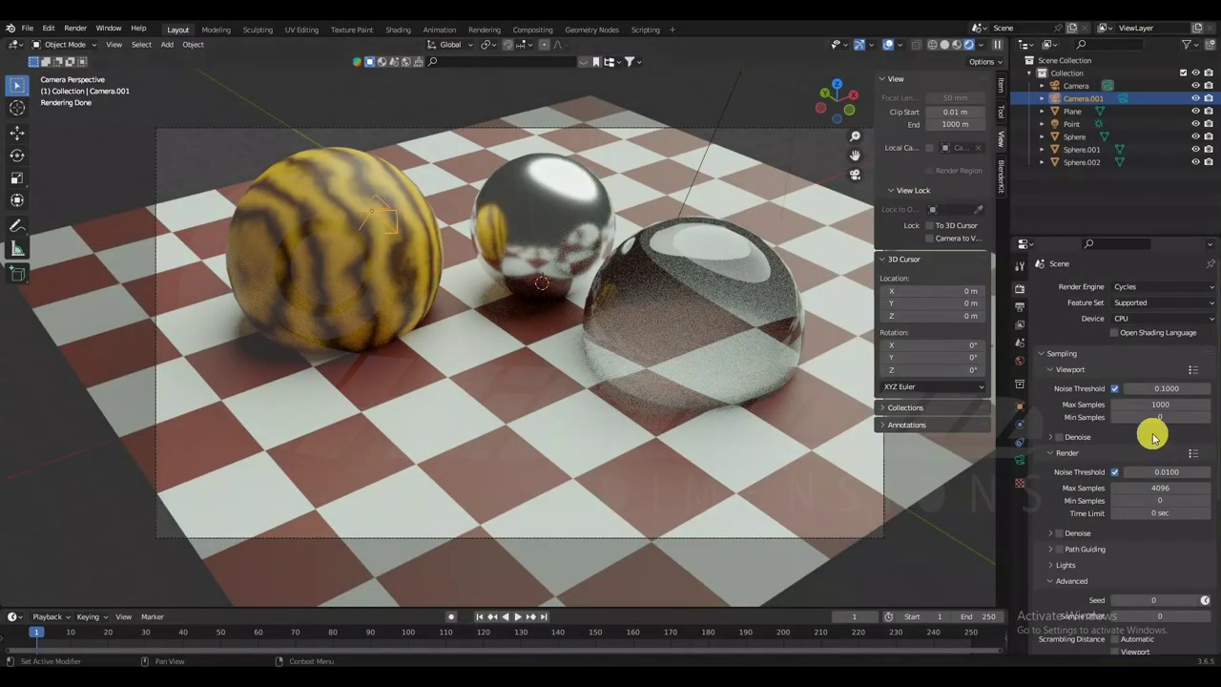
click(1163, 405)
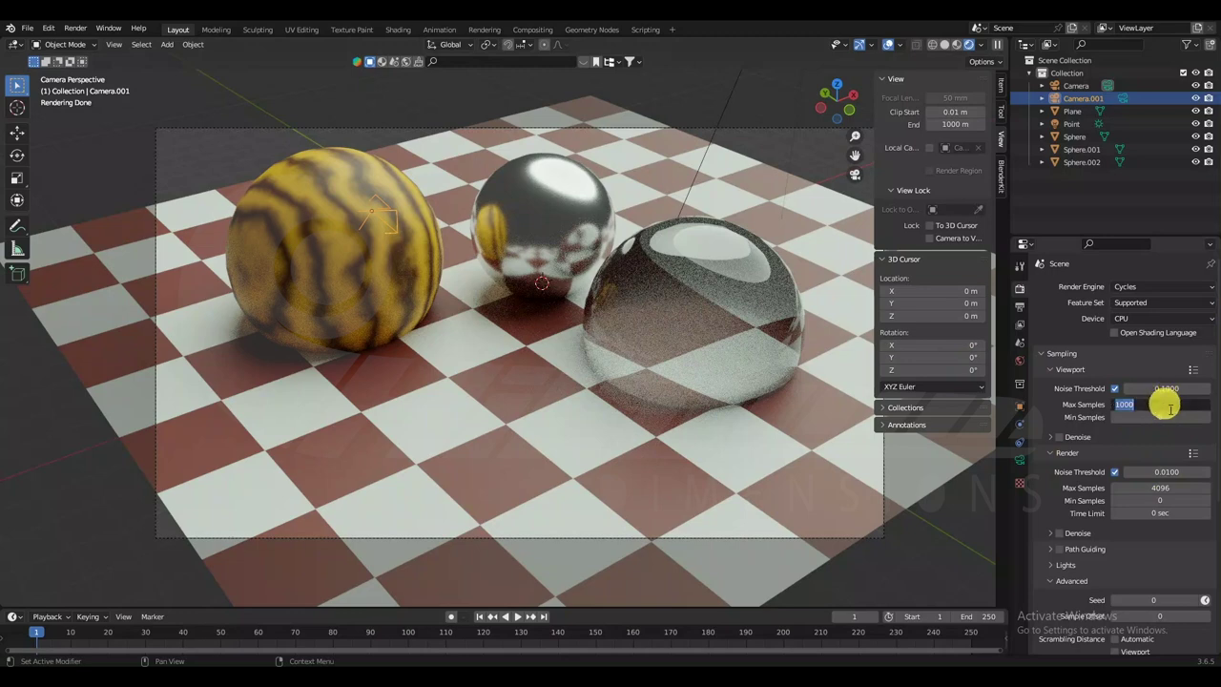
text(100)
key(Return)
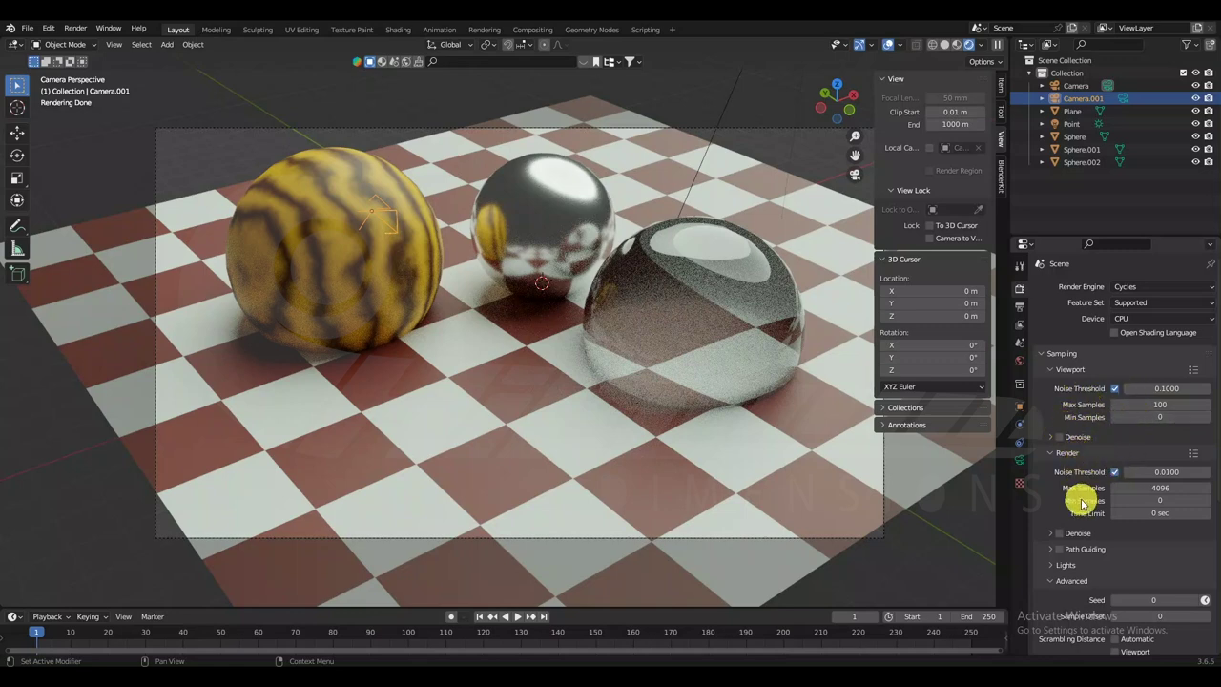
click(1161, 490)
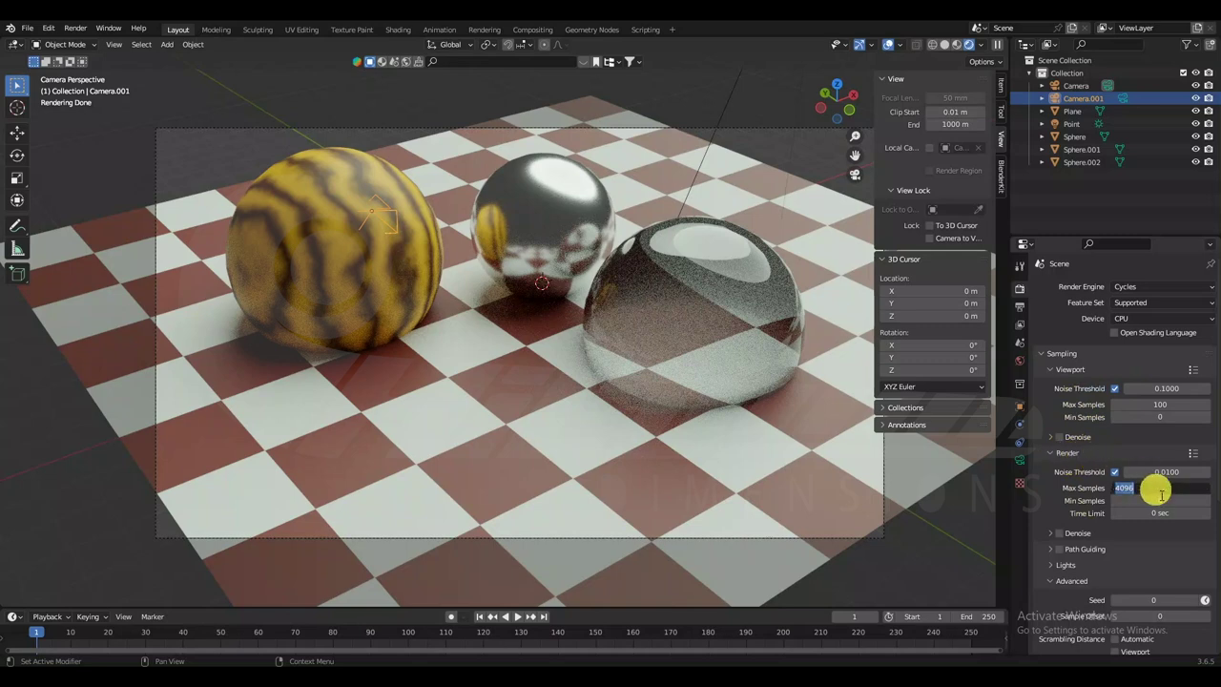
text(500)
key(Return)
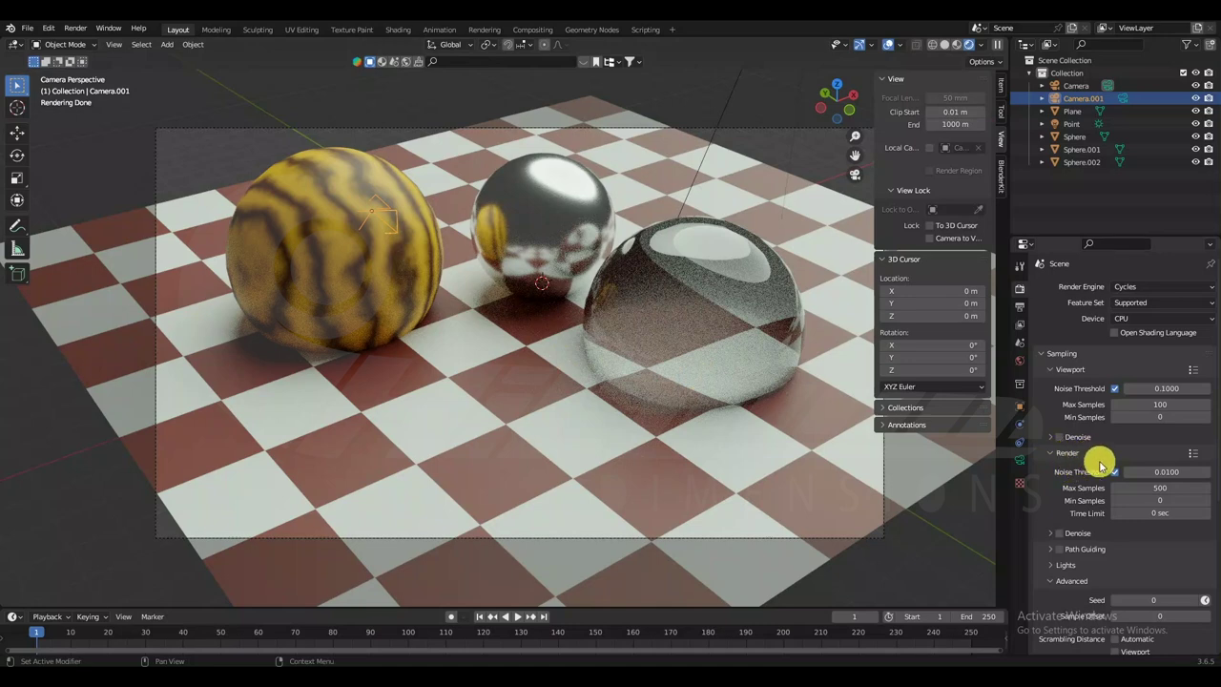
Render the final image of the three spheres with the new 500-sample cap.
click(75, 29)
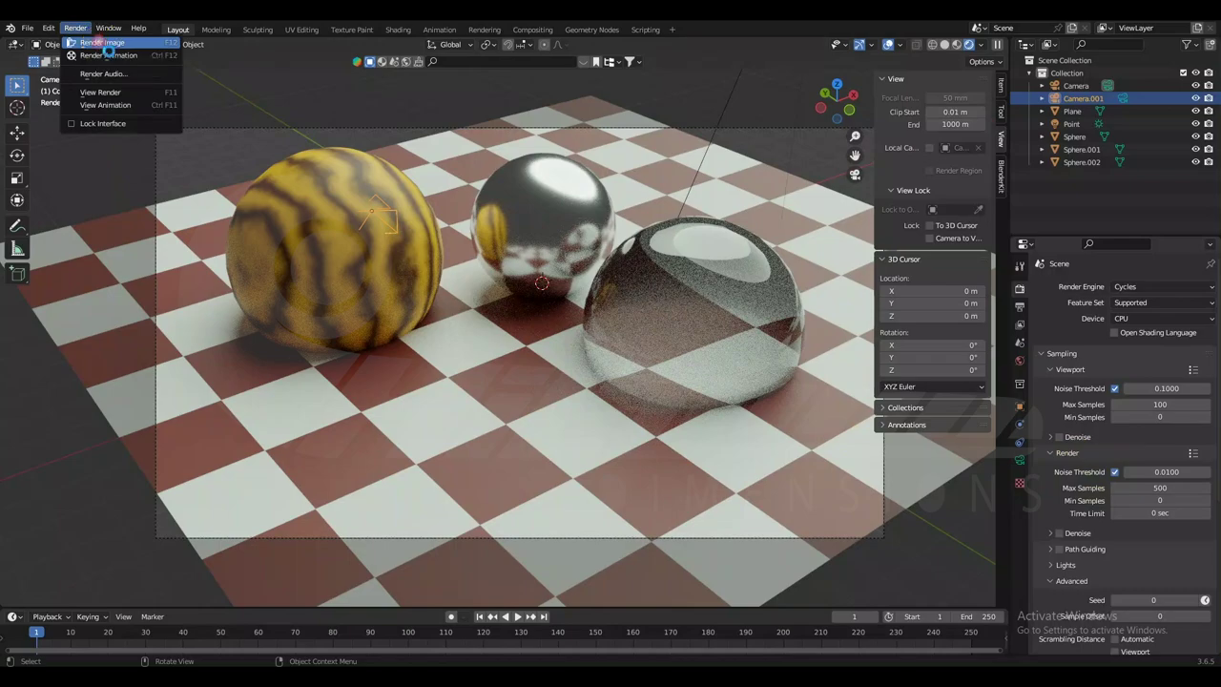
click(98, 43)
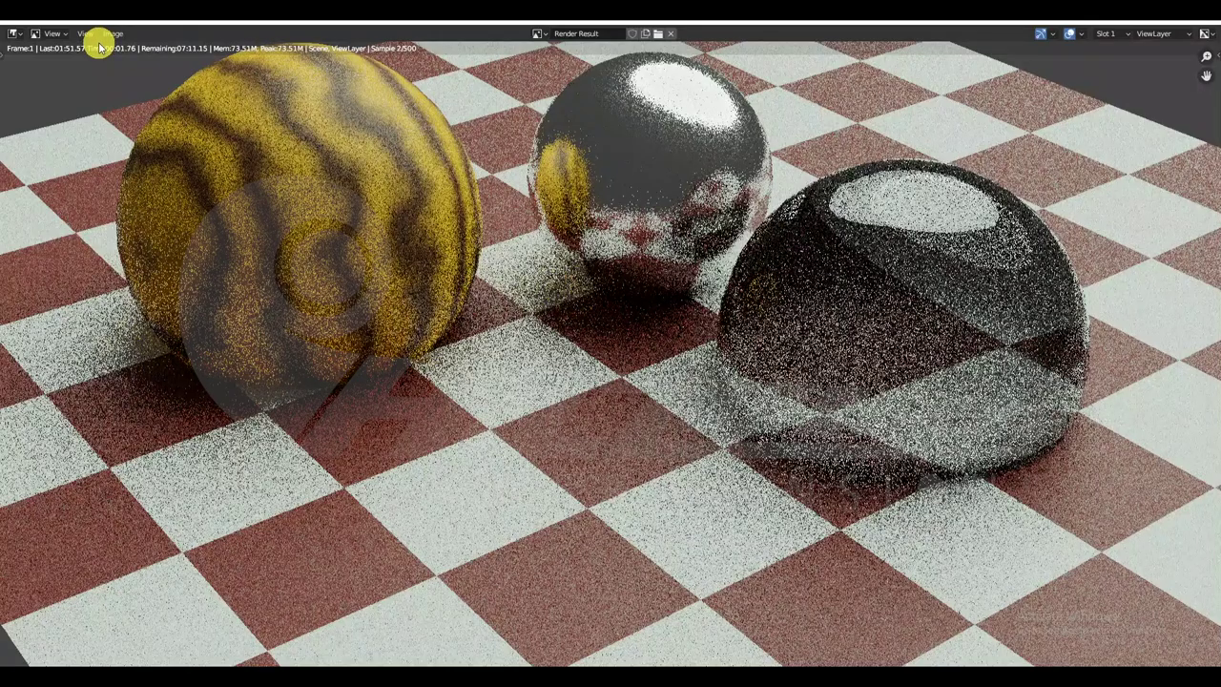